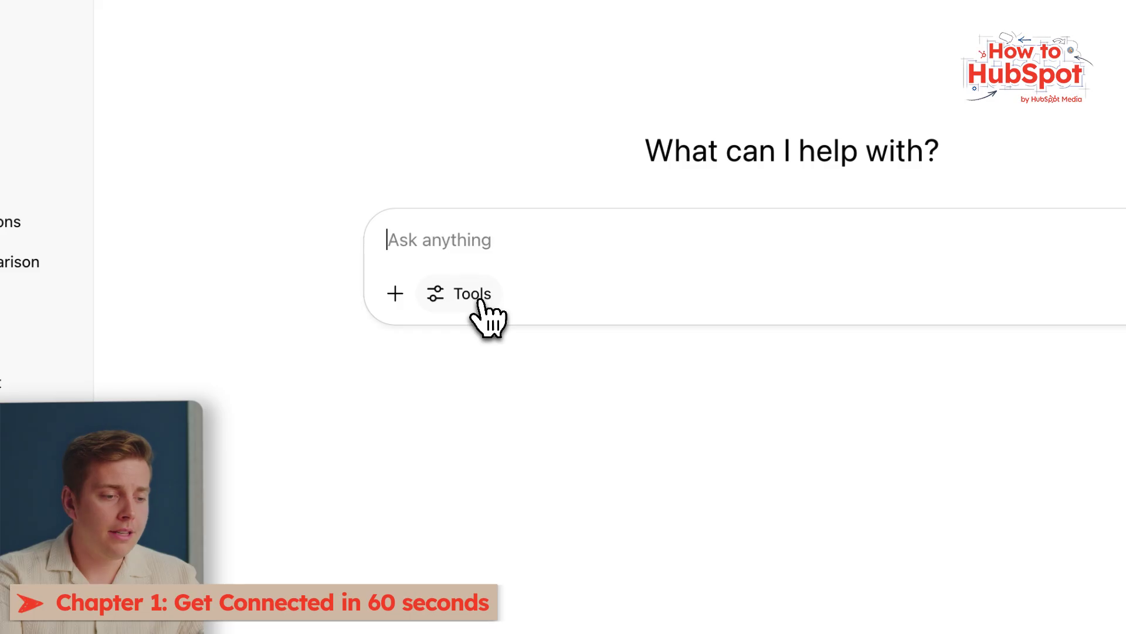
Step: Turn on Deep research for the prompt and open the full list of connectors from its sources
click(480, 300)
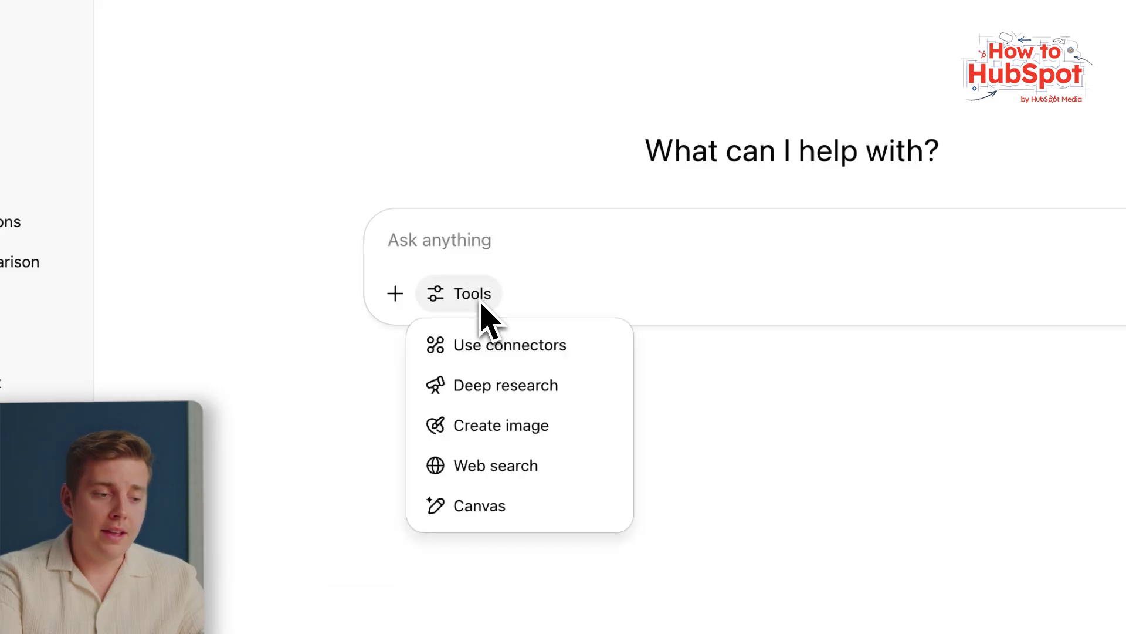
click(522, 384)
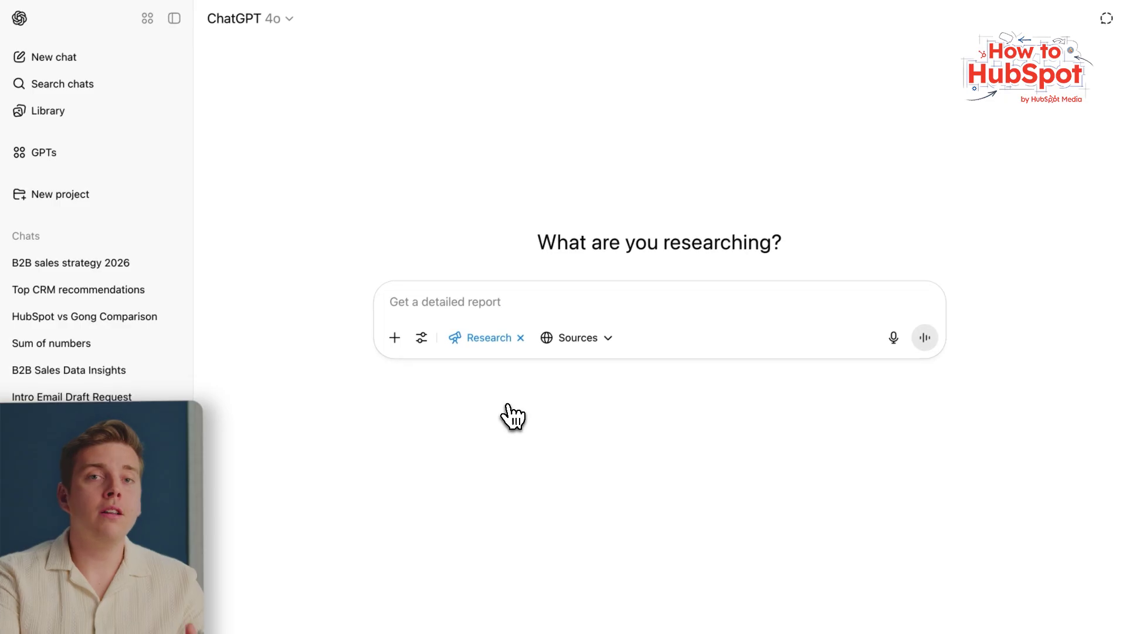
click(562, 339)
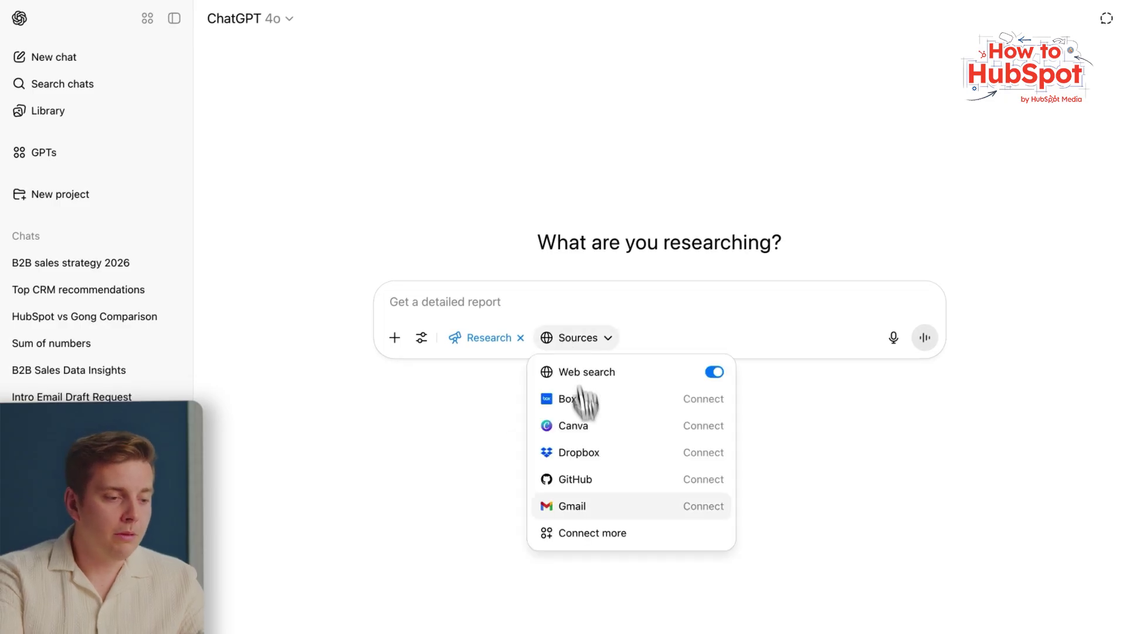
click(604, 535)
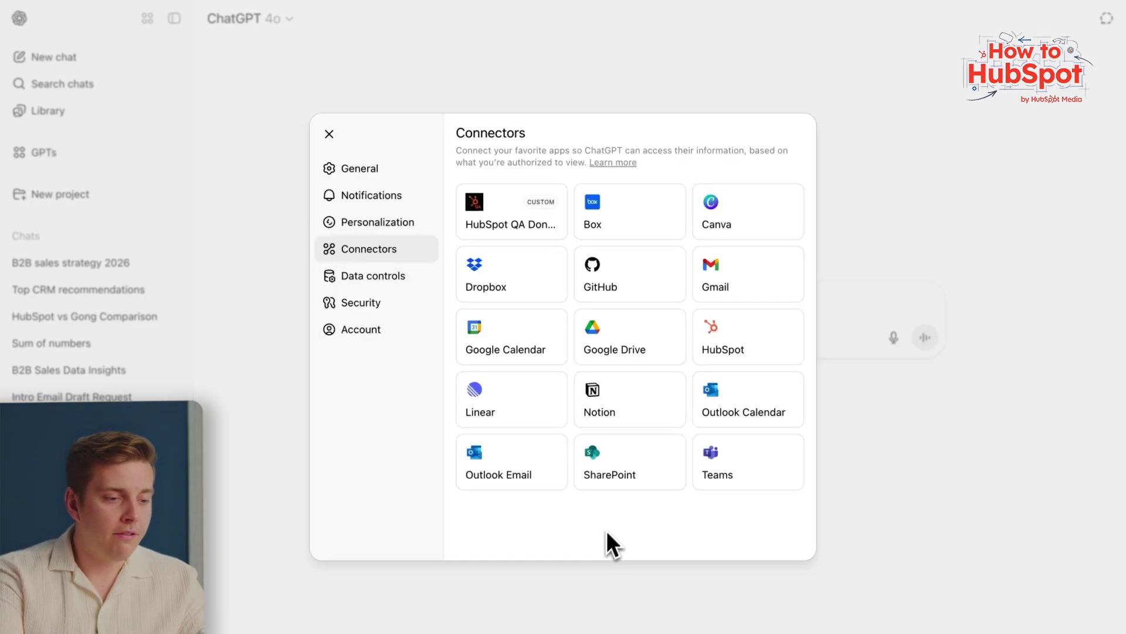
Step: Connect the HubSpot connector, authorize its access to the HubSpot account, and close the connector settings
click(750, 342)
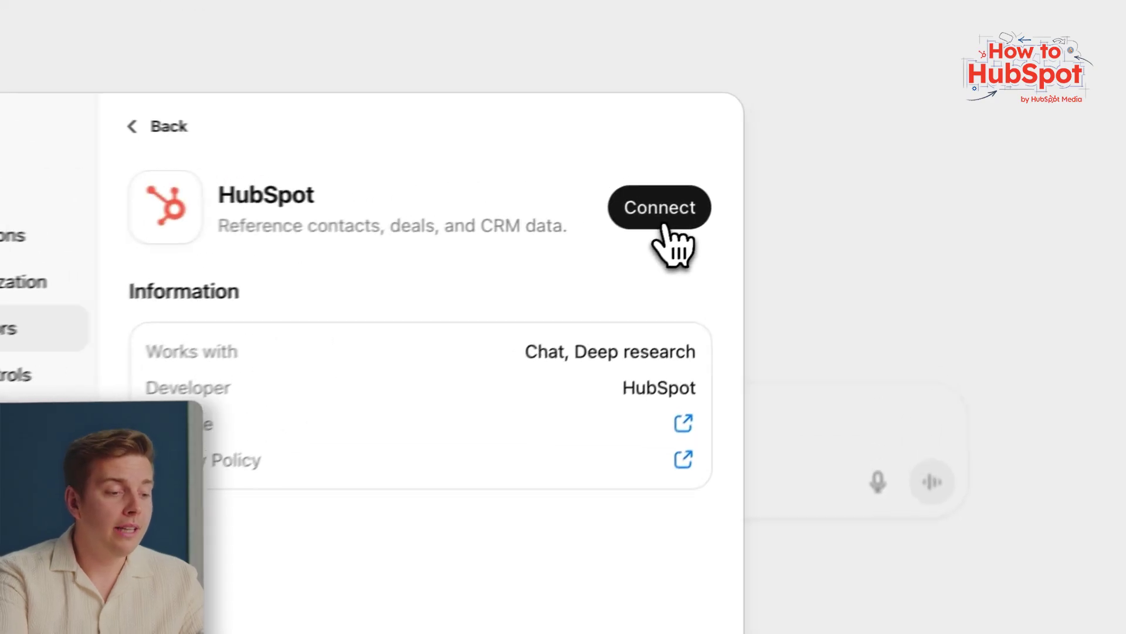
click(768, 187)
click(603, 587)
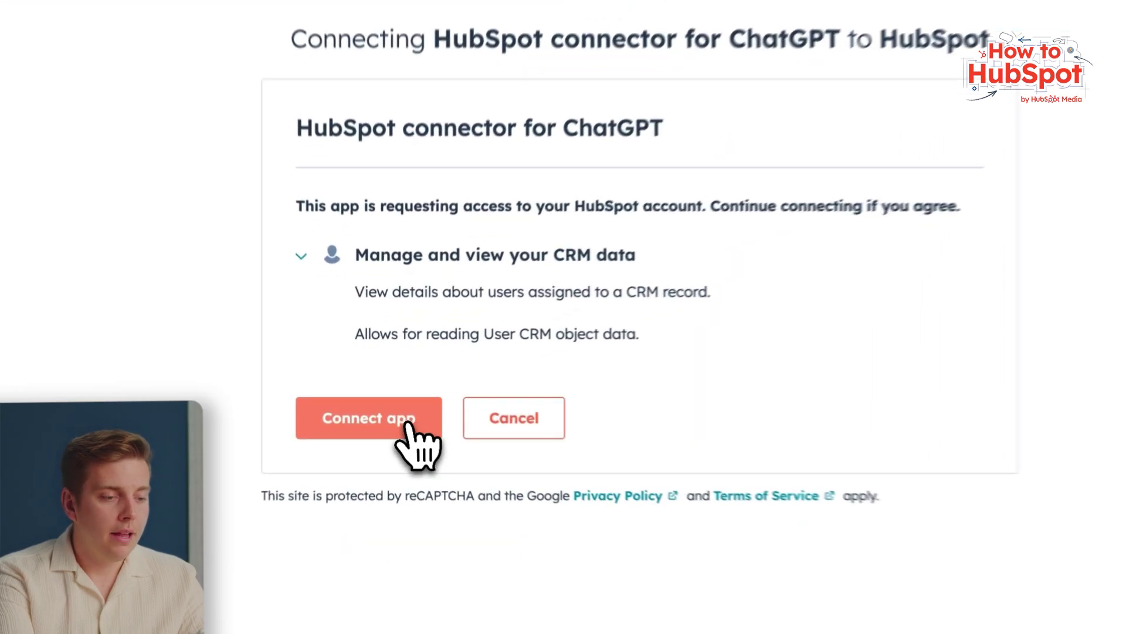
click(409, 426)
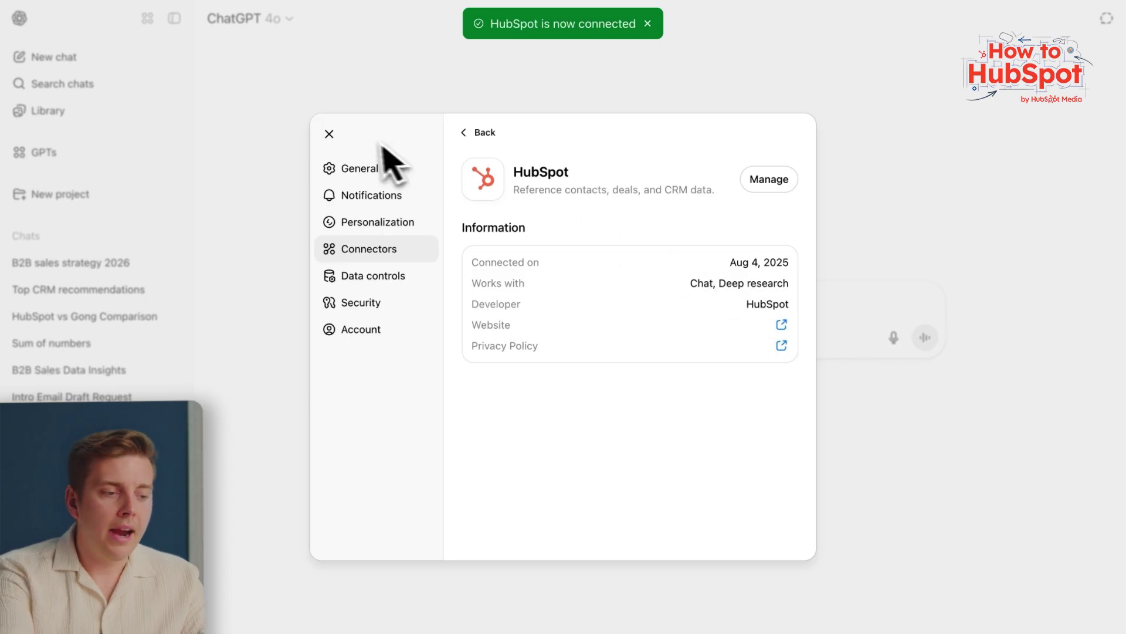
click(476, 133)
click(327, 134)
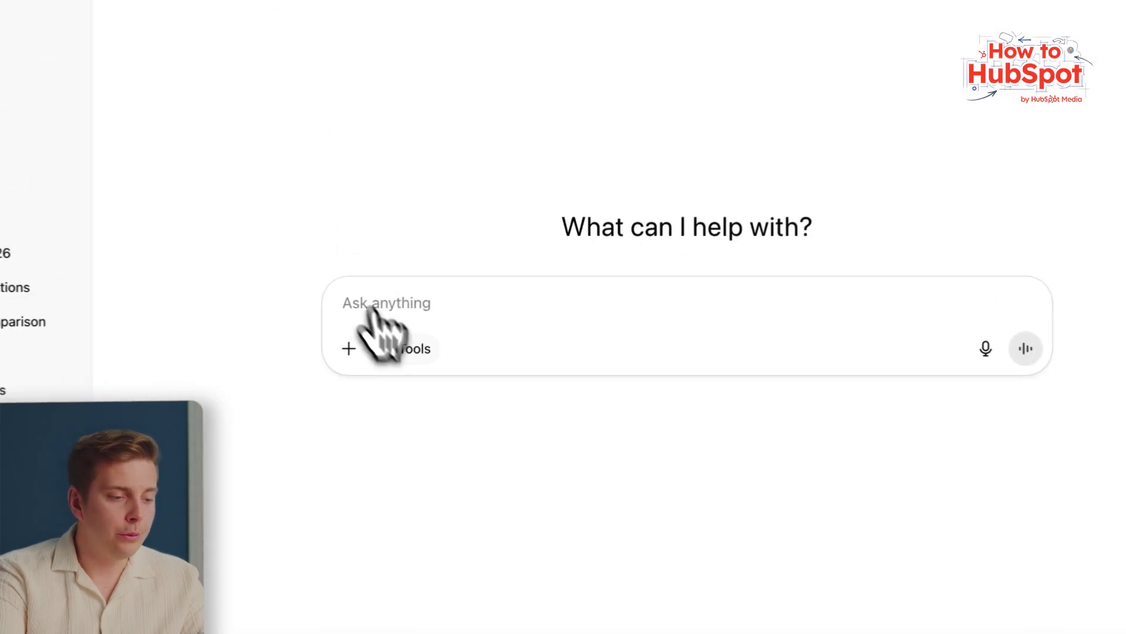
Step: Start a Deep research prompt with HubSpot enabled as a source alongside web search
click(440, 340)
click(397, 428)
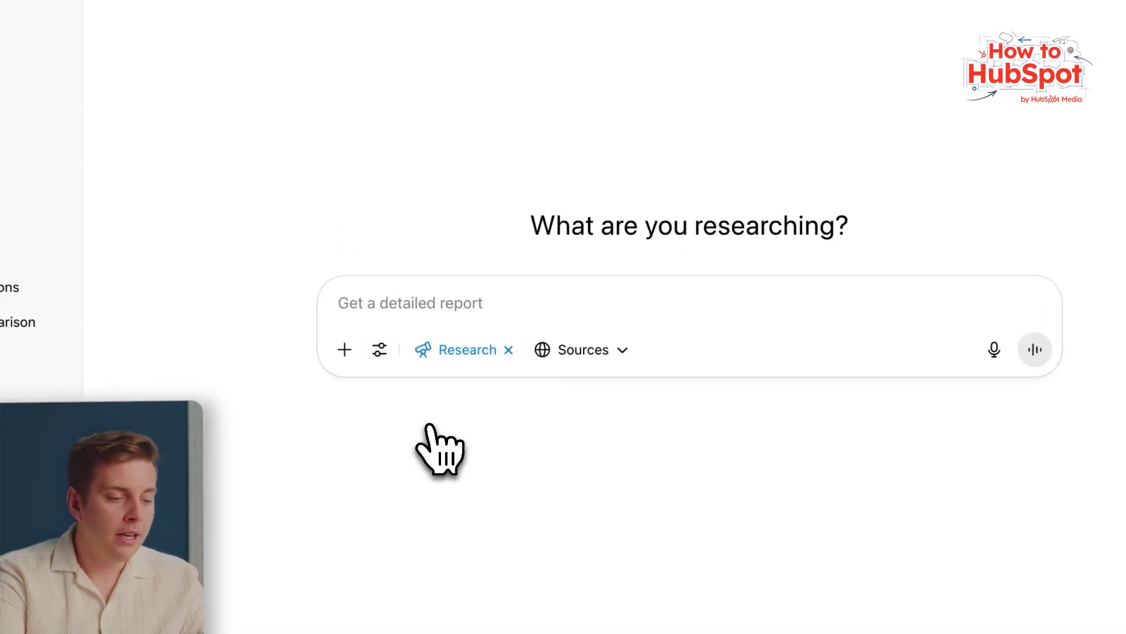
click(604, 352)
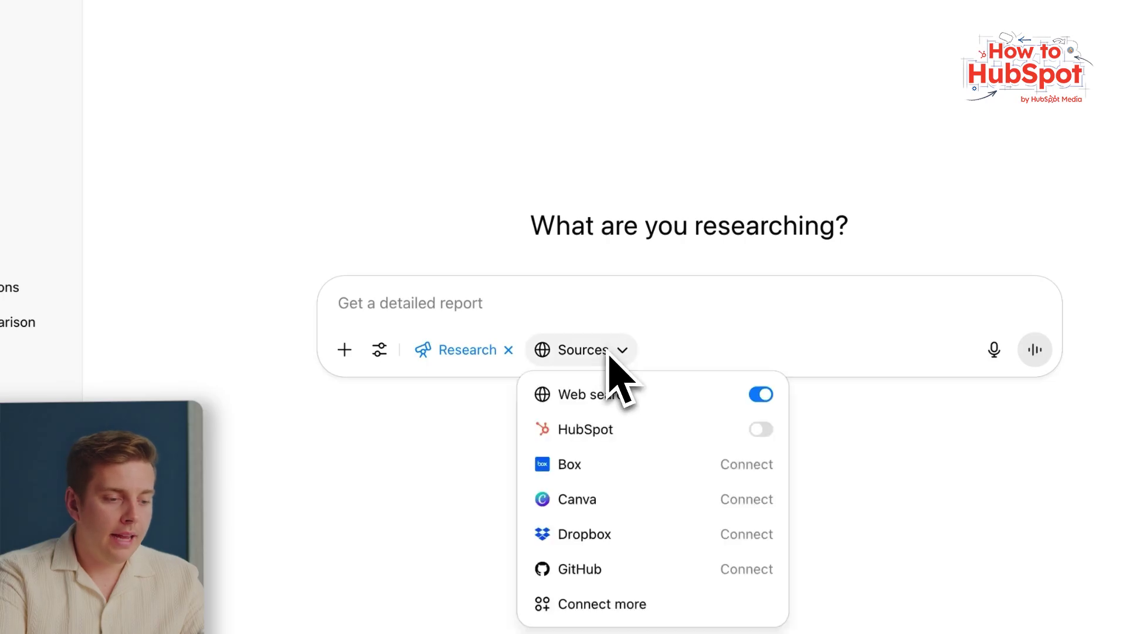
click(761, 429)
click(828, 441)
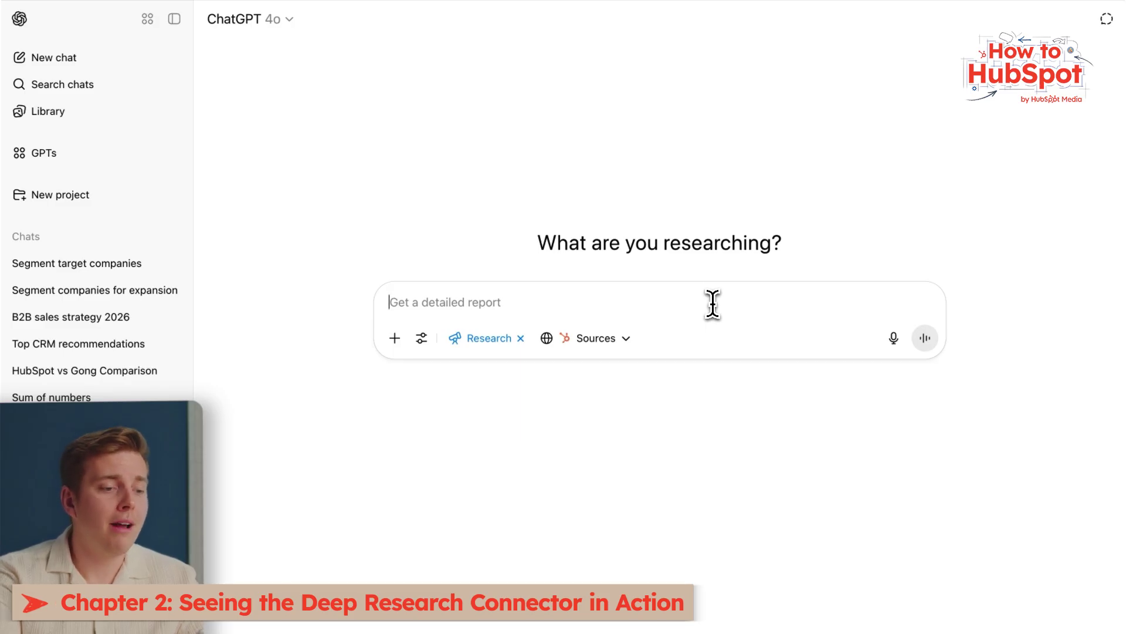
Step: Submit a prompt to segment my target companies by annual revenue, industry and tech stack, and identify the top areas for enterprise expansion
text(Segment my target companies by annual revenue, industry and tech stack. Based on that)
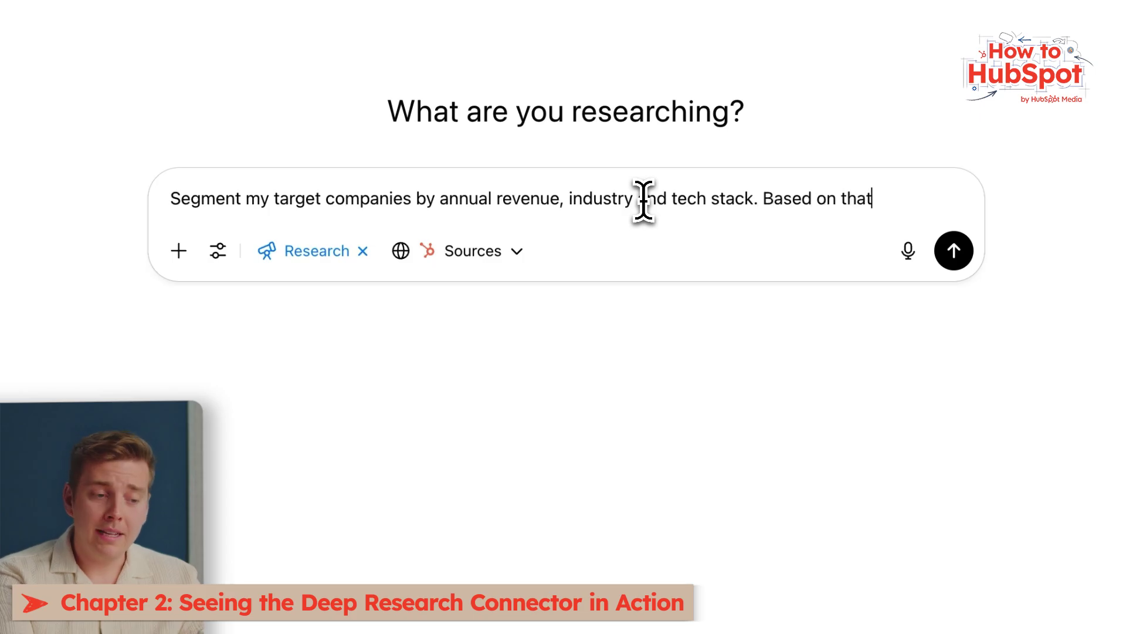
text(,)
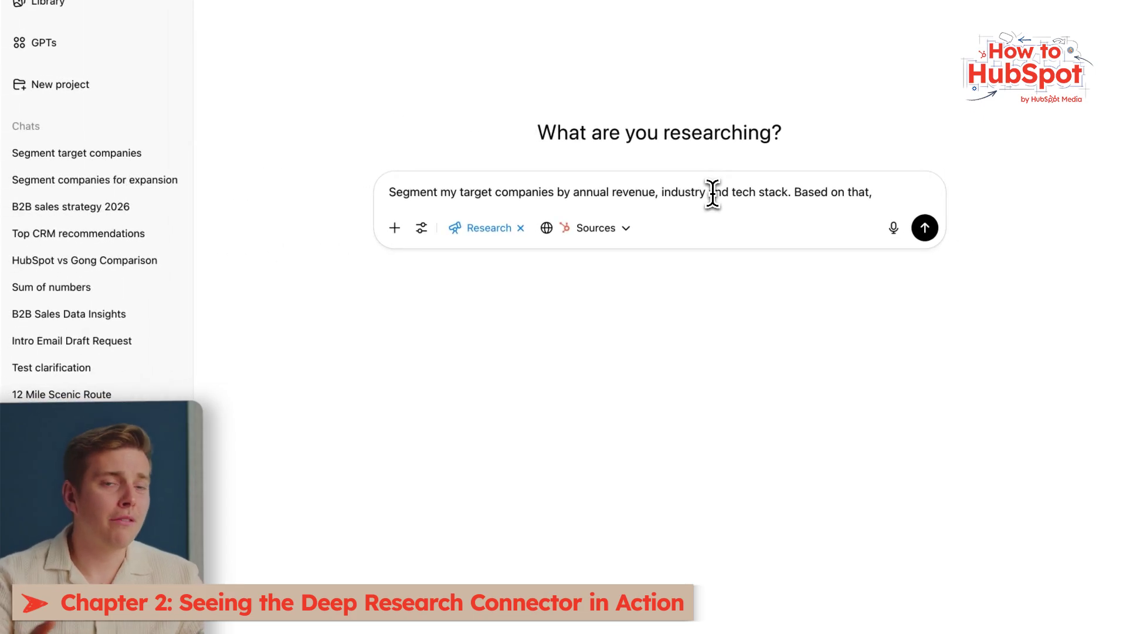
text( identify the top are)
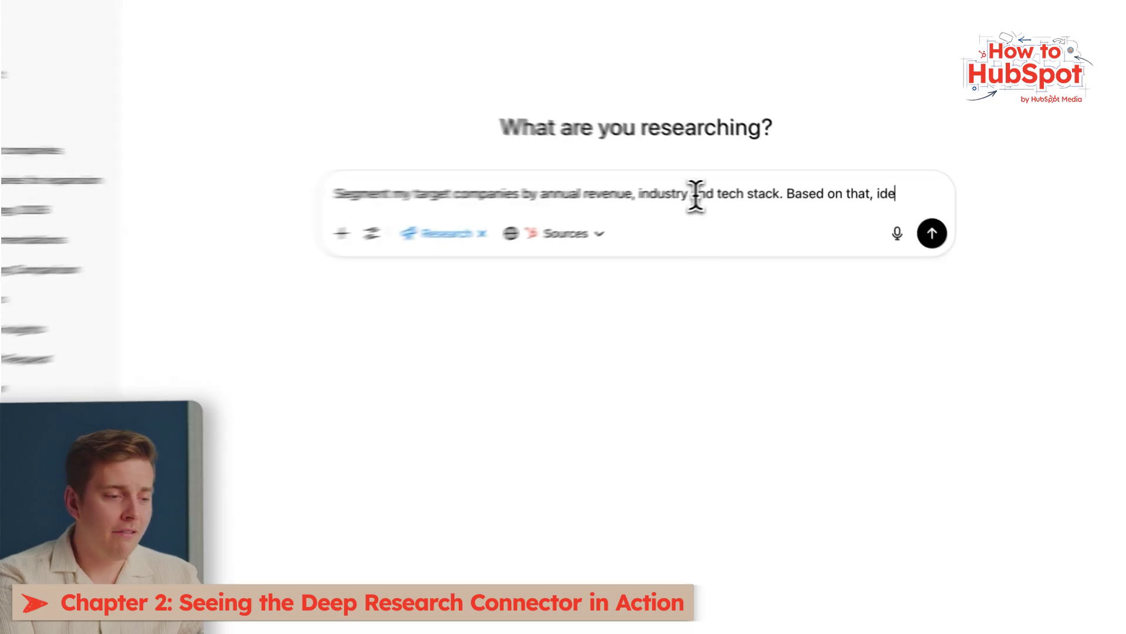
text(as for enterp)
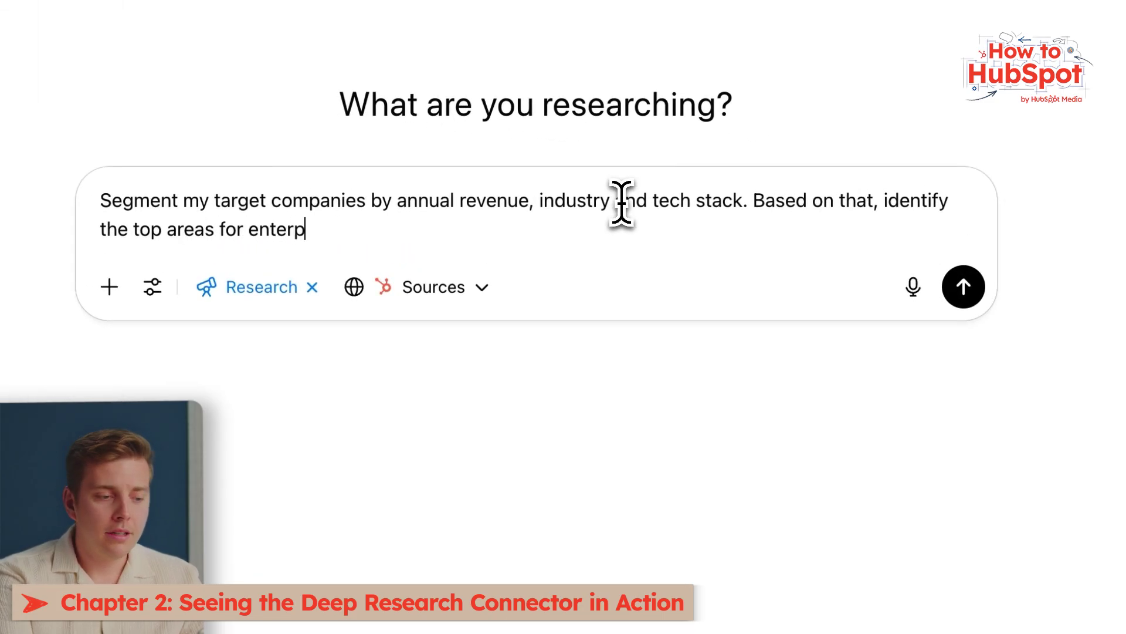
text(rise expansion.)
key(Return)
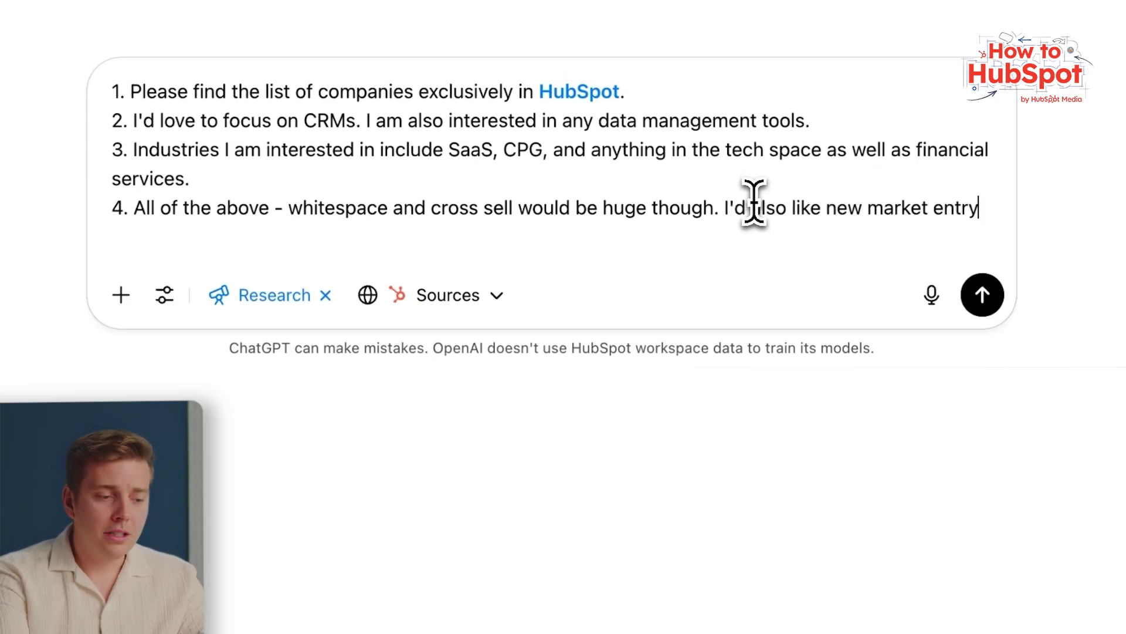
Step: Finish the fourth clarifying answer about new market entry and send the numbered reply
text(.)
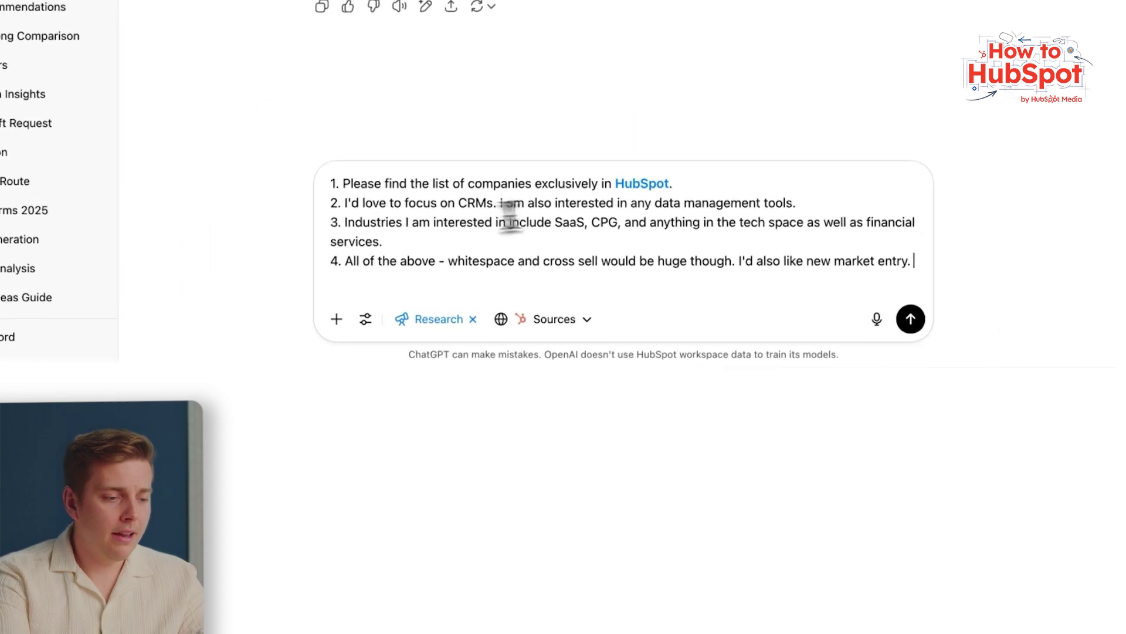
key(shift+Return)
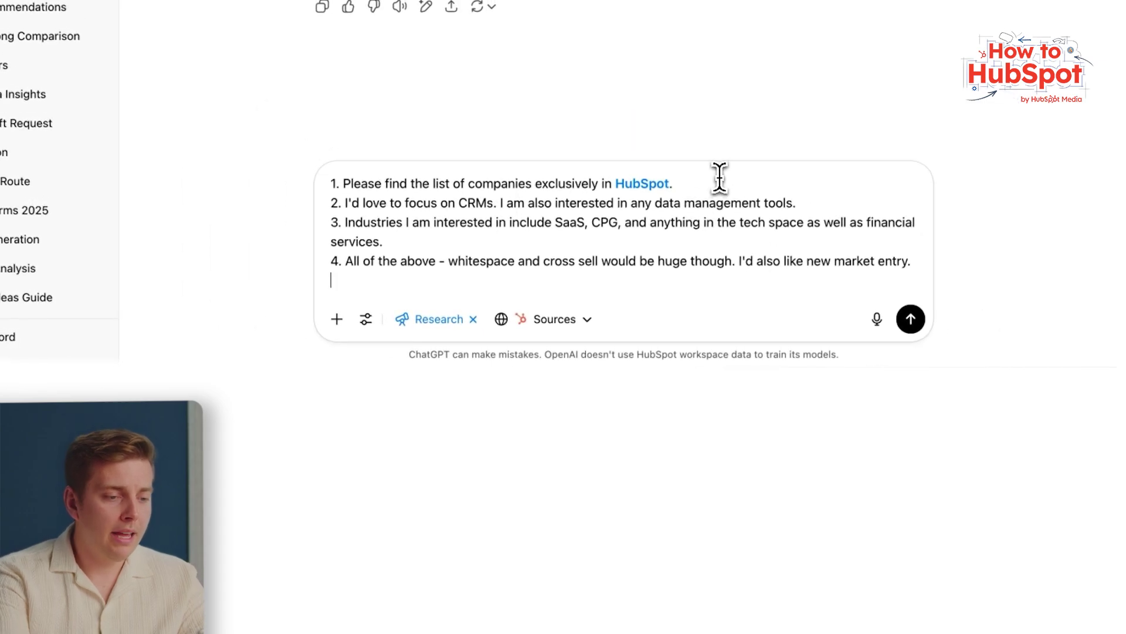
click(911, 319)
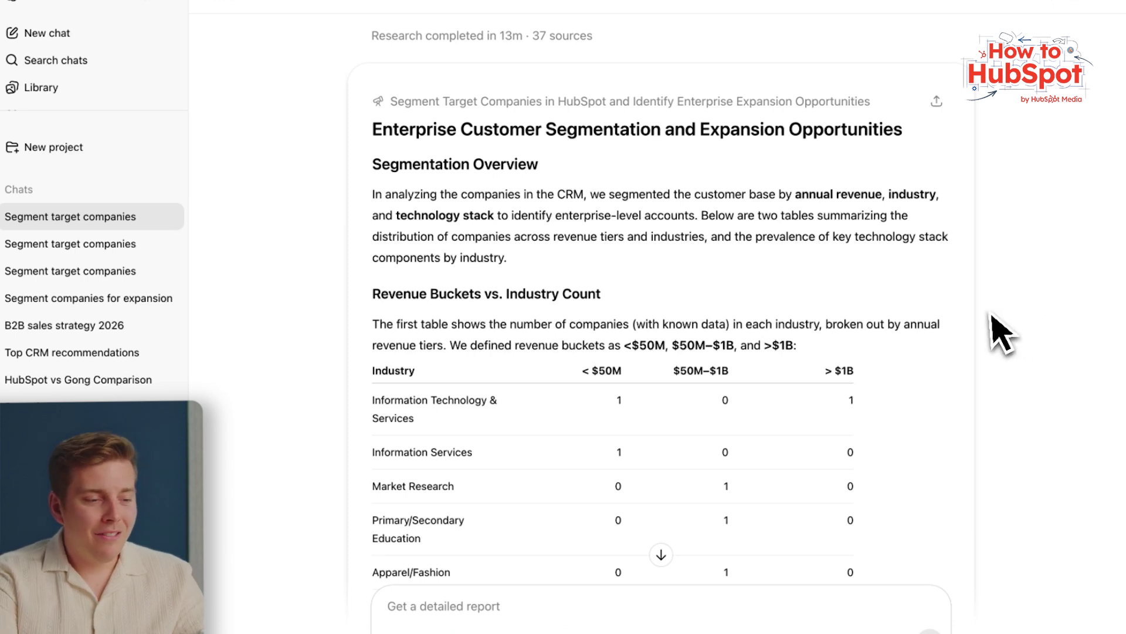
Step: Review the segmentation report through the top enterprise-level companies and open the HubSpot source cited for The Procter & Gamble Co
scroll(998, 329, down, 3)
scroll(998, 317, down, 3)
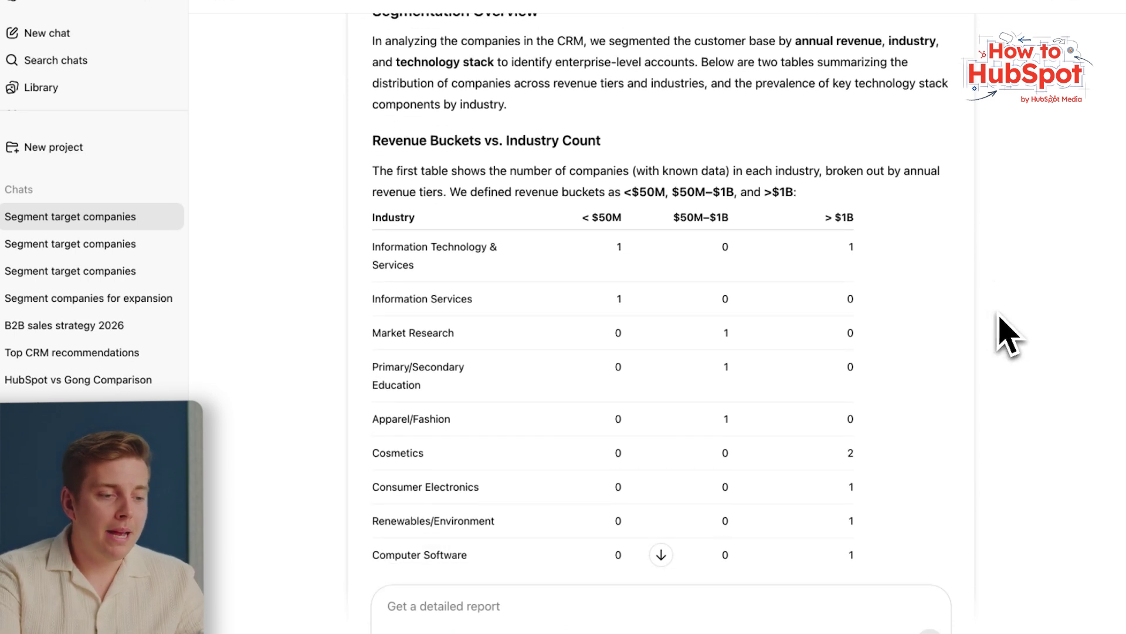
scroll(1009, 331, down, 4)
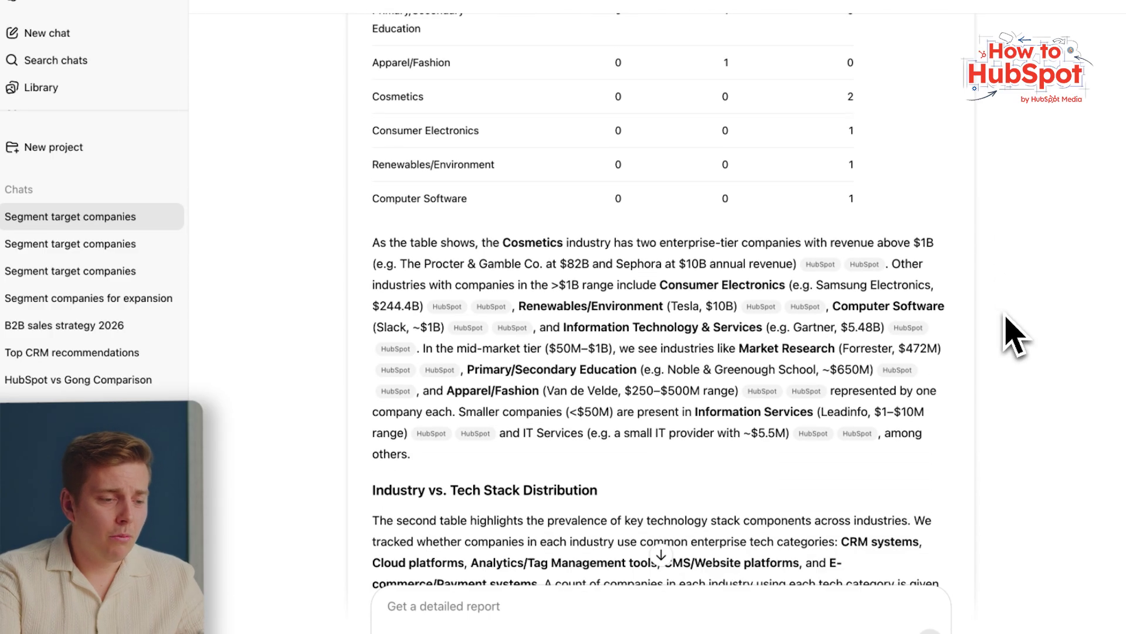
scroll(1013, 334, down, 6)
scroll(1014, 335, down, 7)
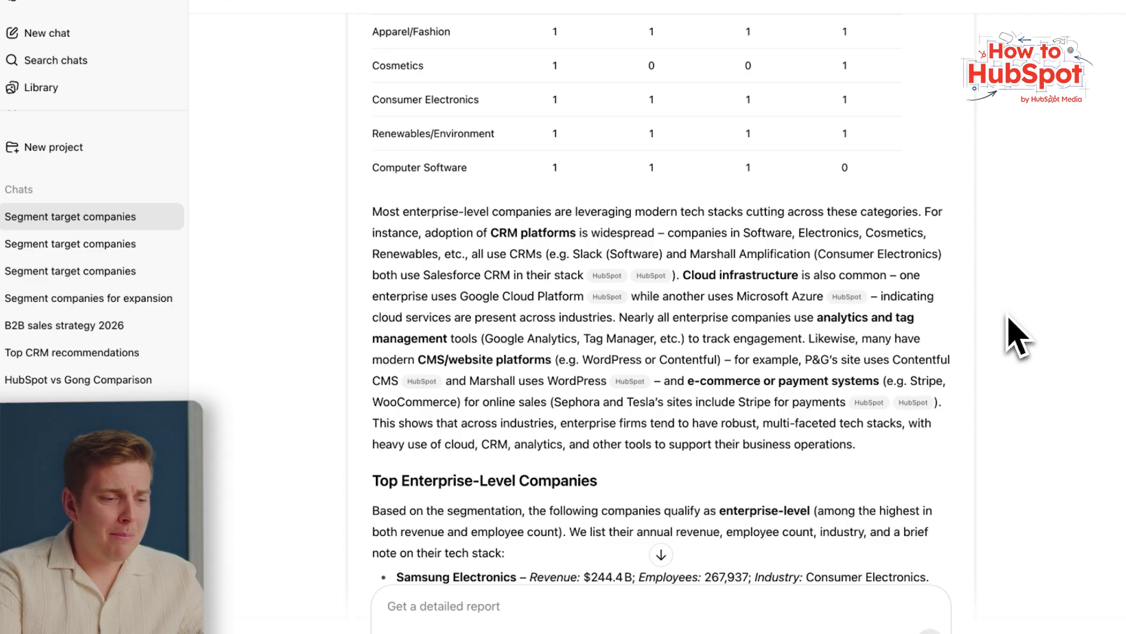
scroll(1014, 334, down, 5)
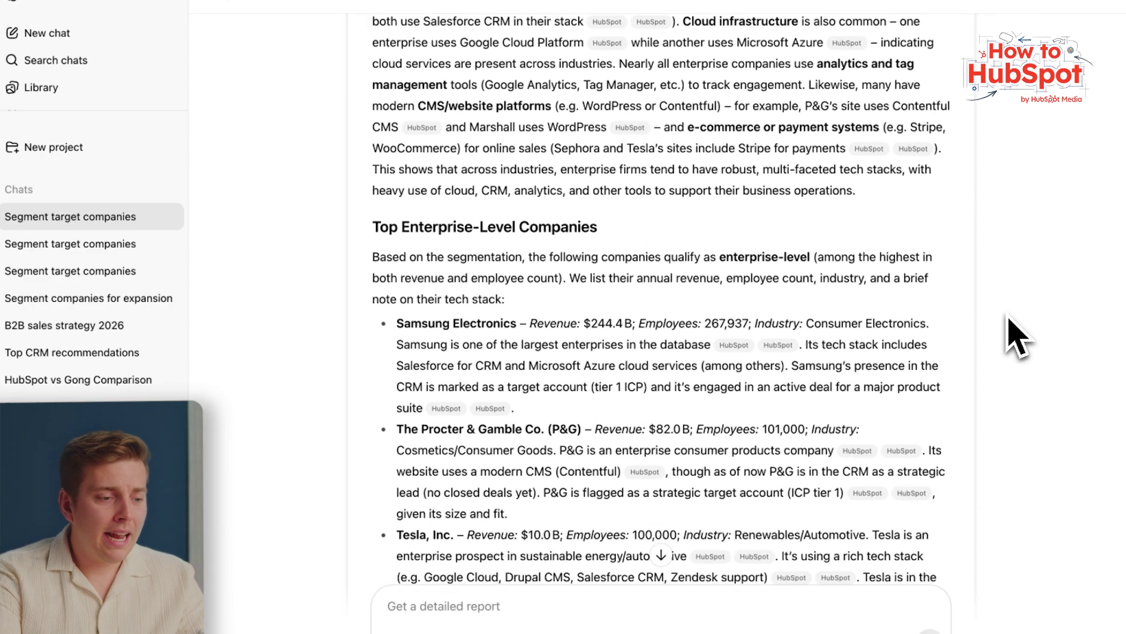
scroll(1013, 334, down, 3)
scroll(1014, 335, down, 1)
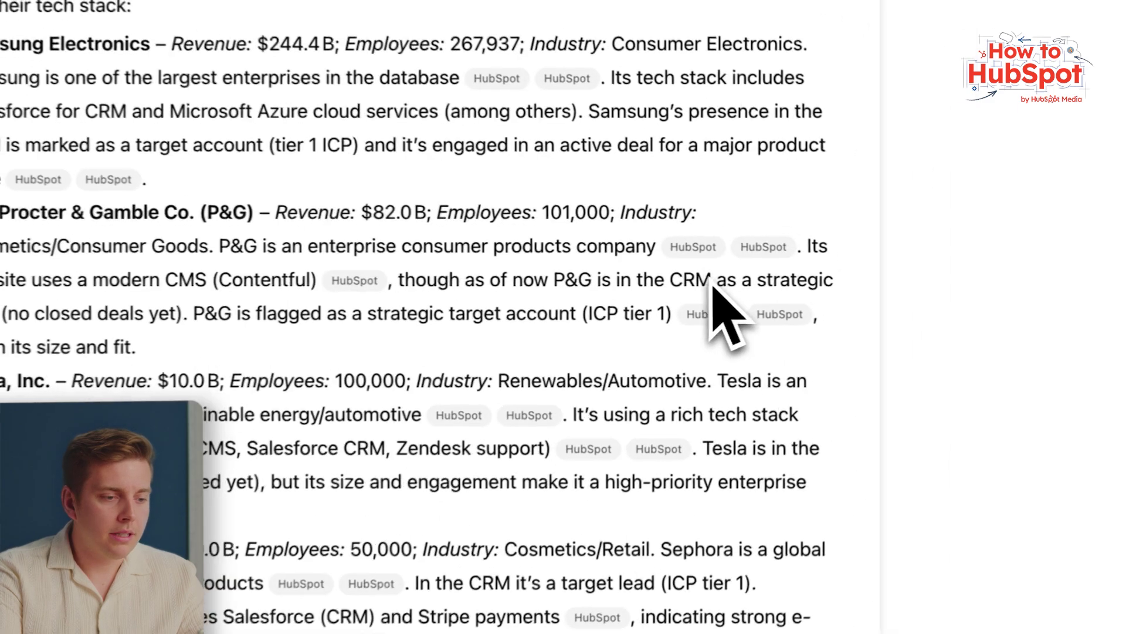
mouse_move(887, 255)
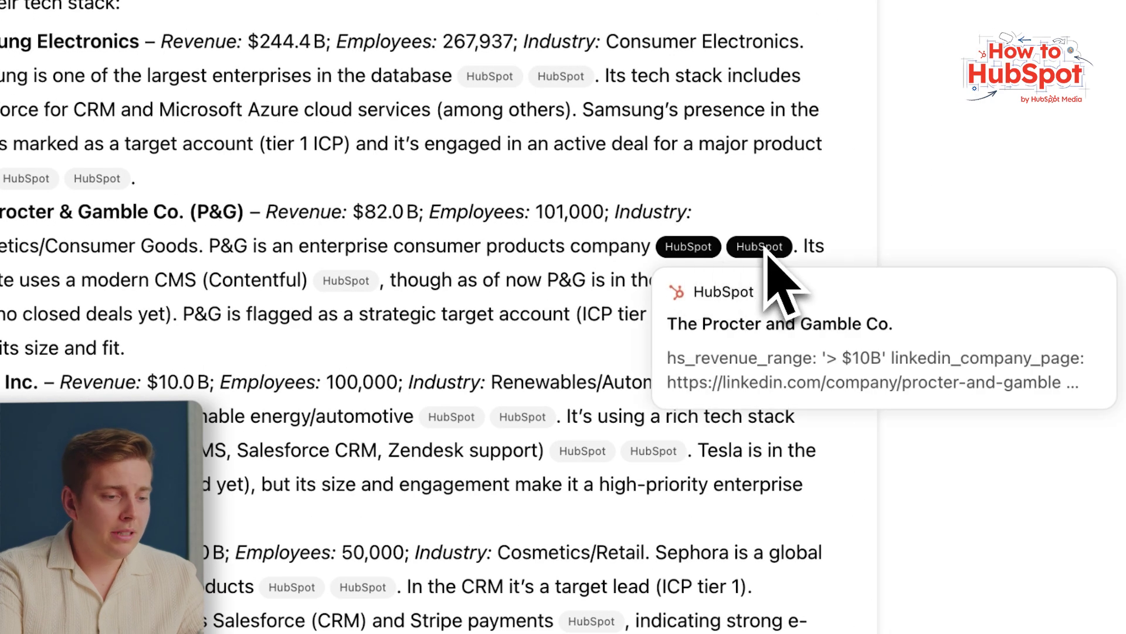
click(686, 249)
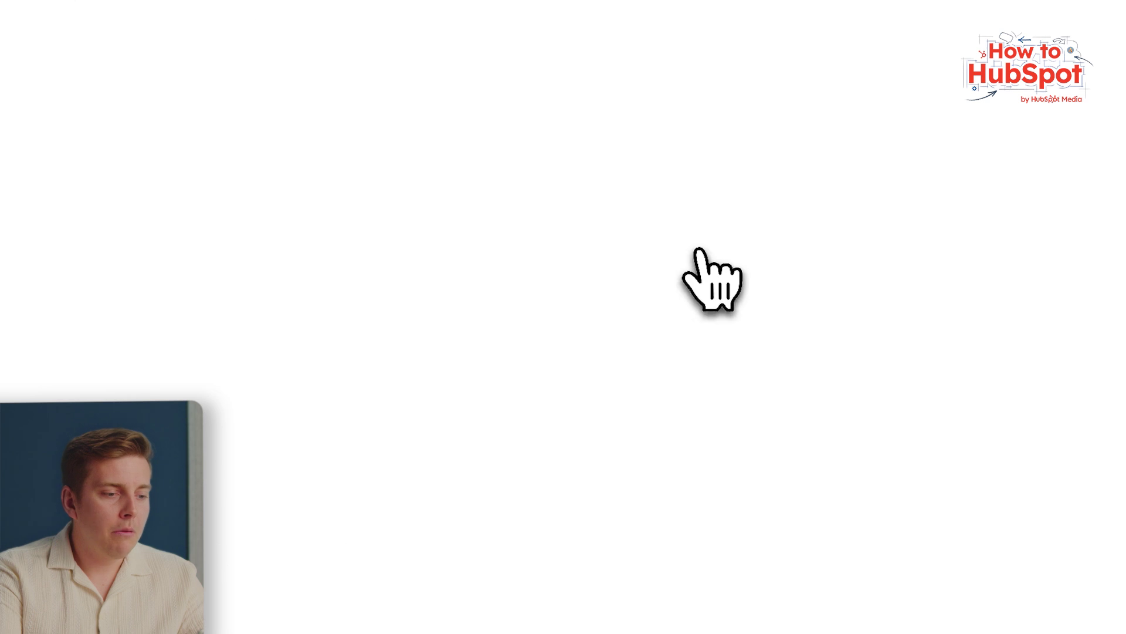
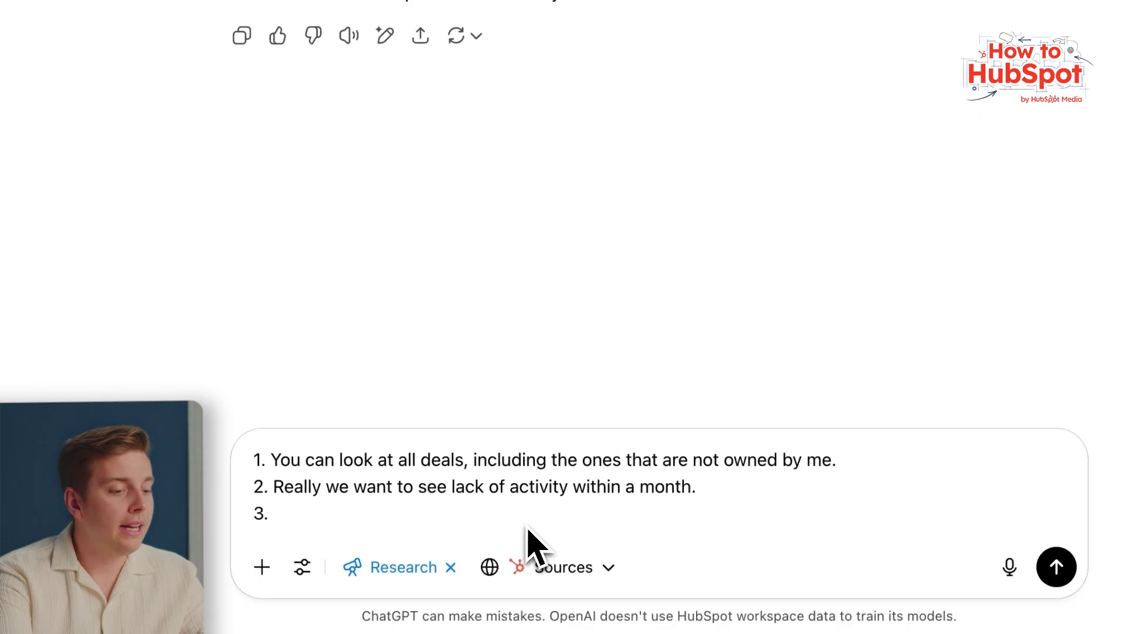
Step: Complete the pipeline clarification reply with "Senior execs would be great please" and "Yes only HubSpot" as answers 3 and 4, and send it
text(Senior execs would be great please)
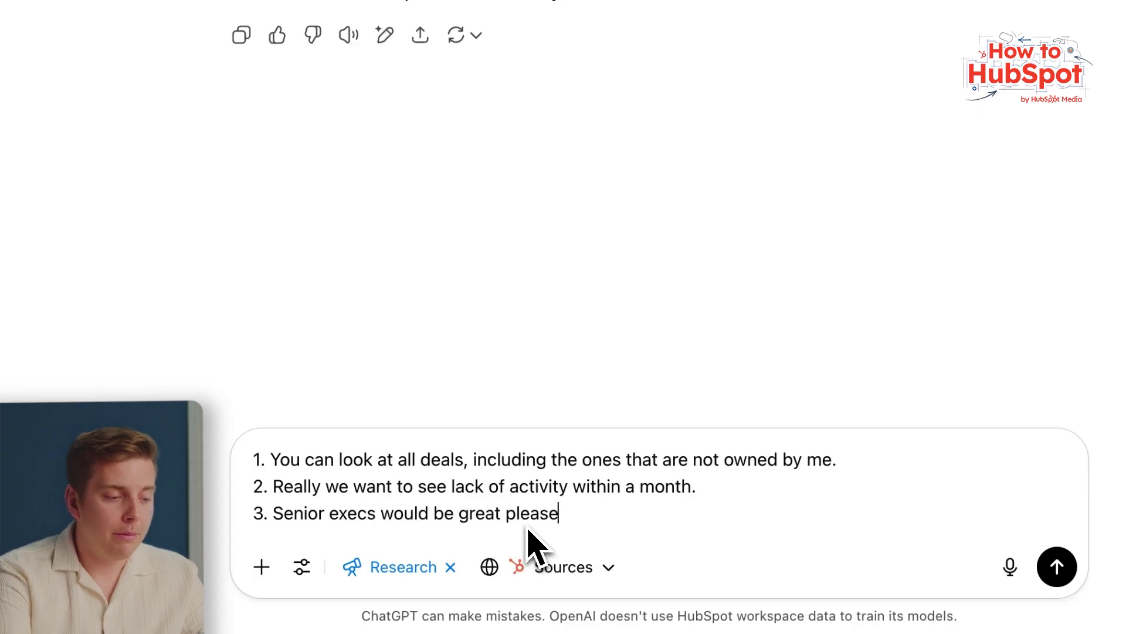
key(shift+Return)
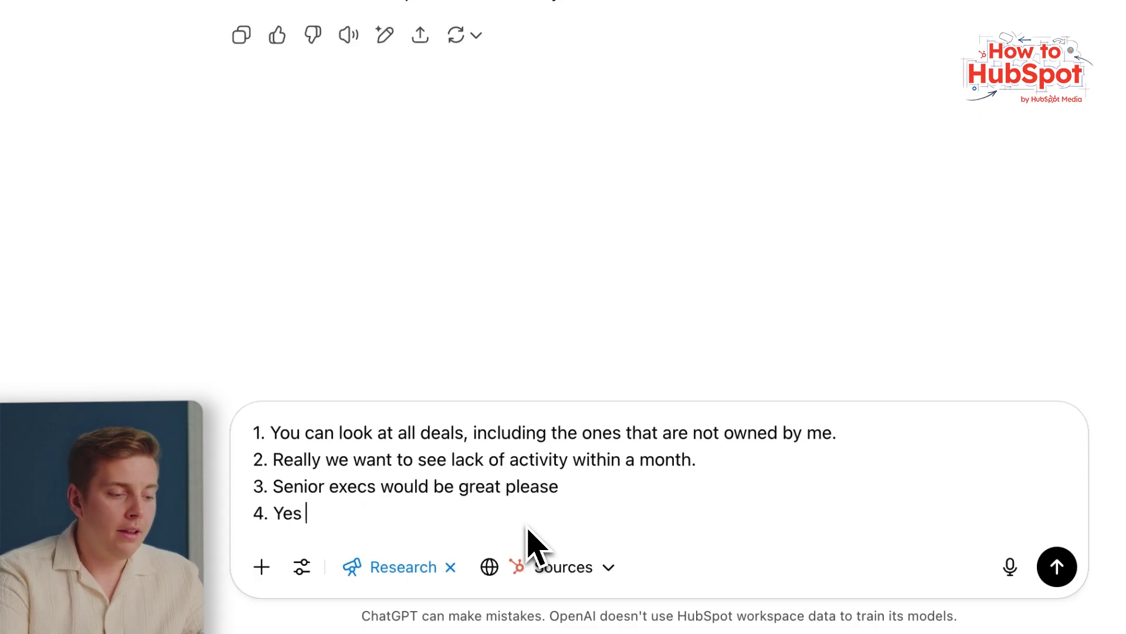
text(Yes only HubSpot)
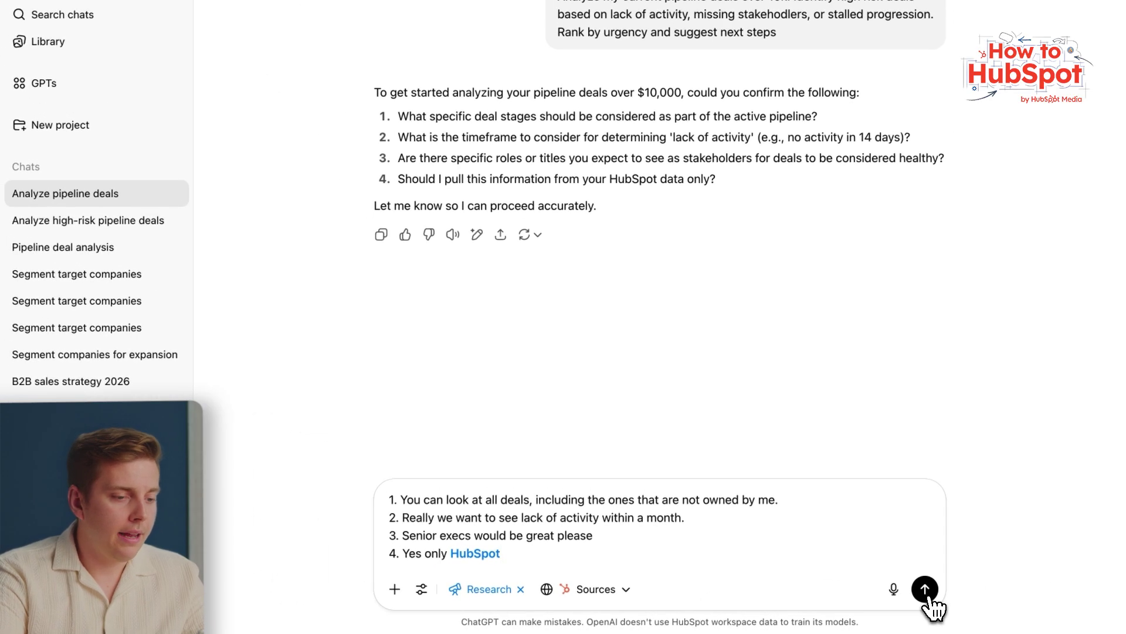
click(928, 597)
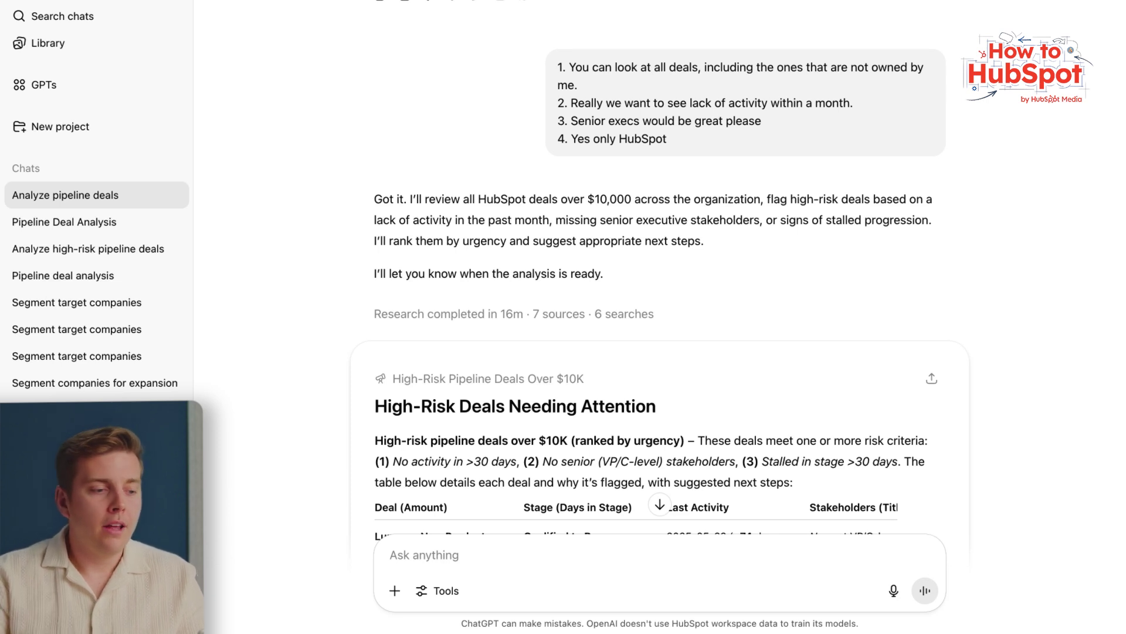
Step: Examine the high-risk pipeline deals report, including each deal's stage, last activity and stakeholders
scroll(1034, 374, down, 3)
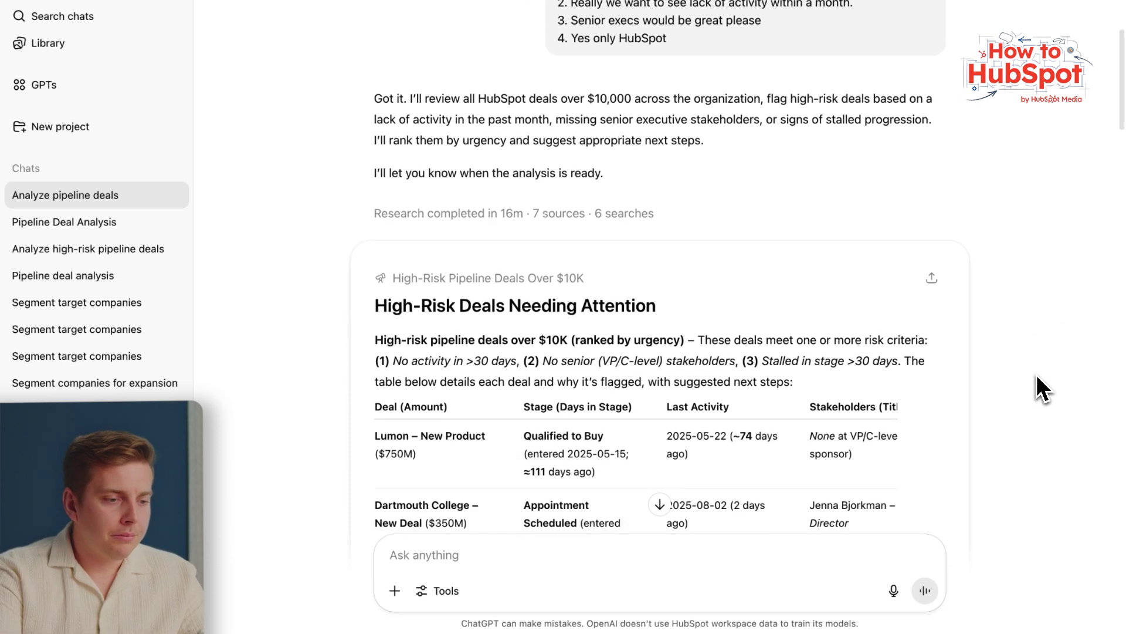
scroll(1043, 389, down, 2)
scroll(1043, 389, down, 4)
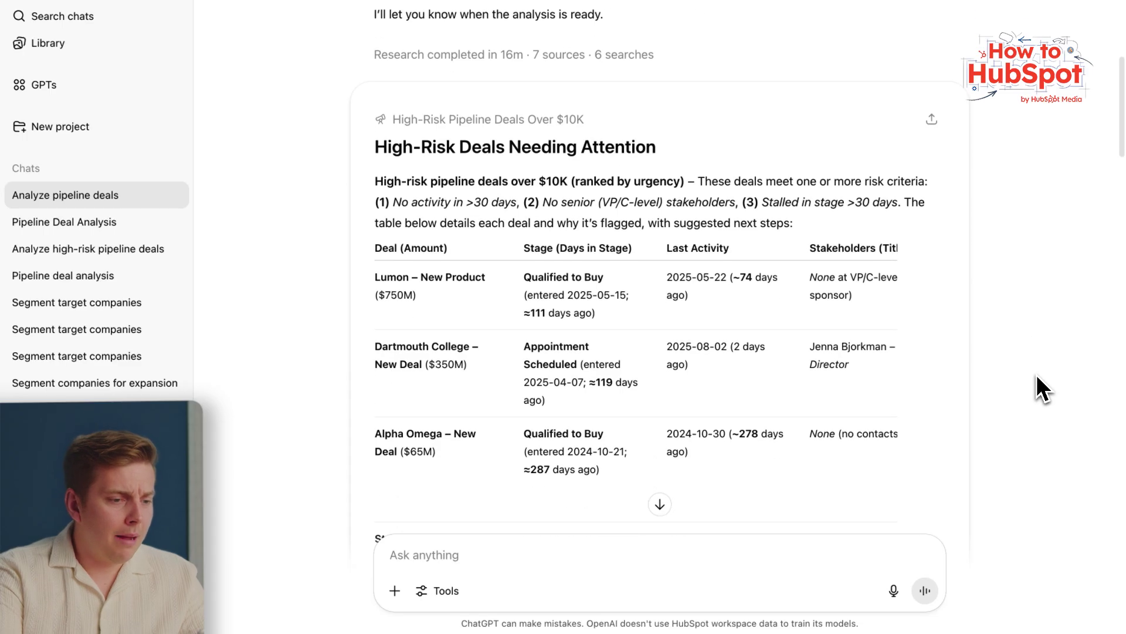
scroll(1043, 389, down, 1)
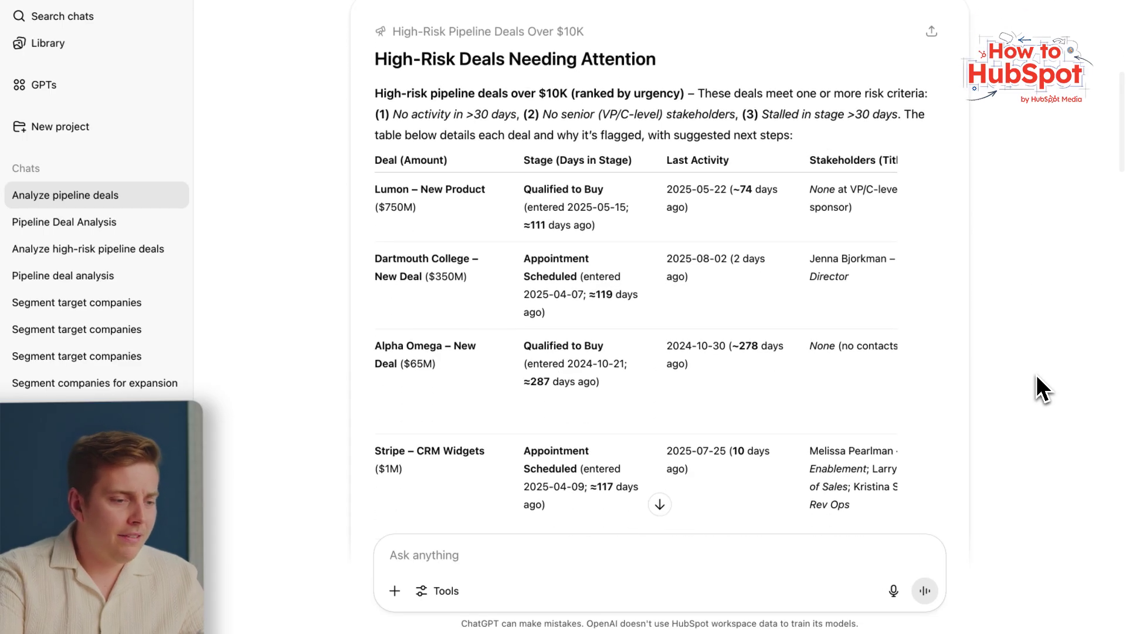
scroll(1043, 389, down, 13)
scroll(1043, 389, down, 18)
scroll(1043, 389, down, 14)
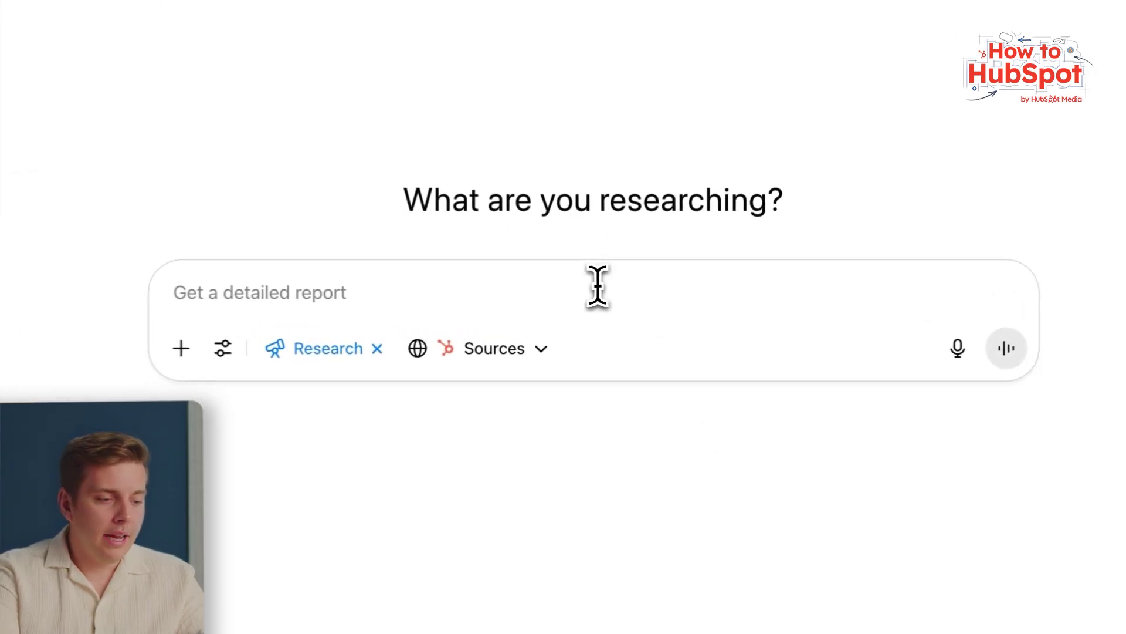
Step: Submit a research prompt comparing win rate and average sales cycle length for deals over 25K this quarter vs last, with three slowest stages and one tactic each
text(Compare win rate an)
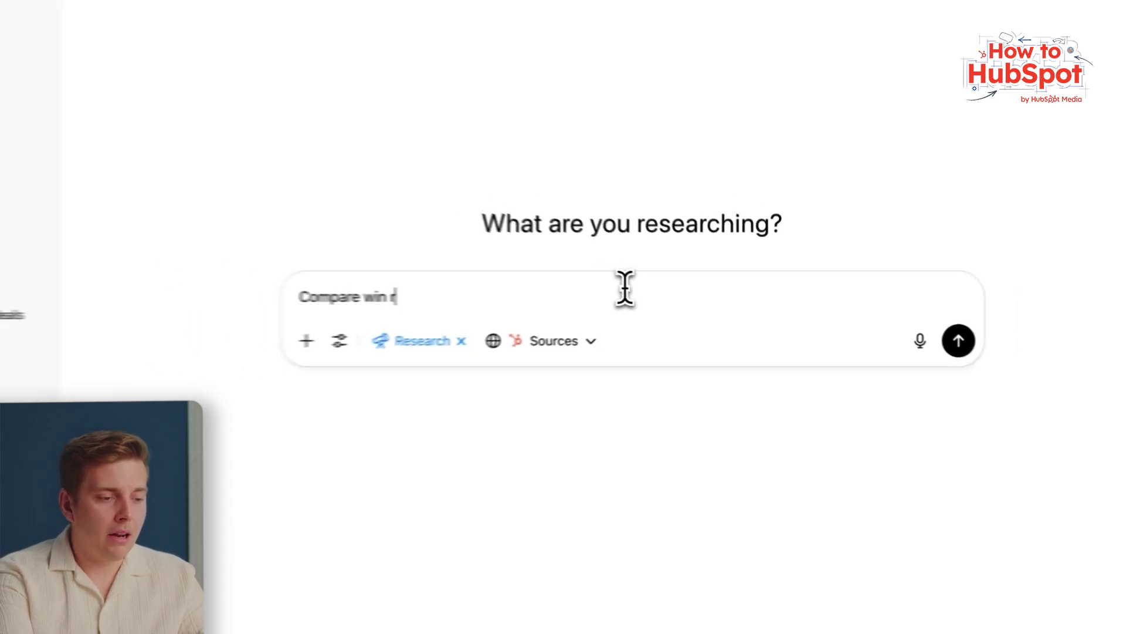
text(d a)
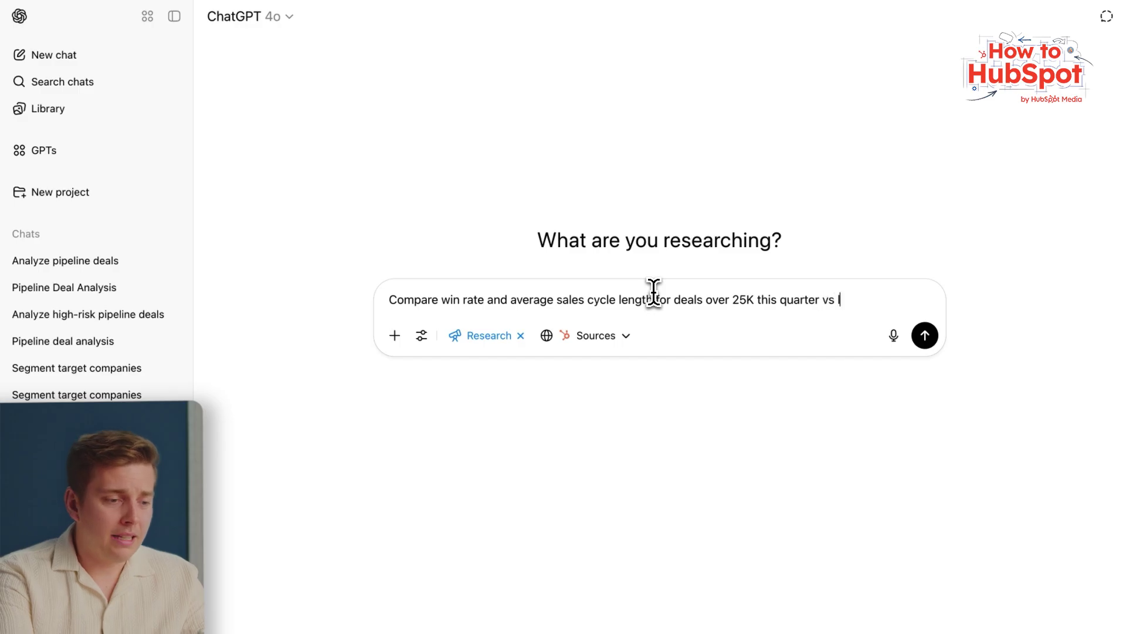
text(the three slowest stages and recommend one tactic per stage.)
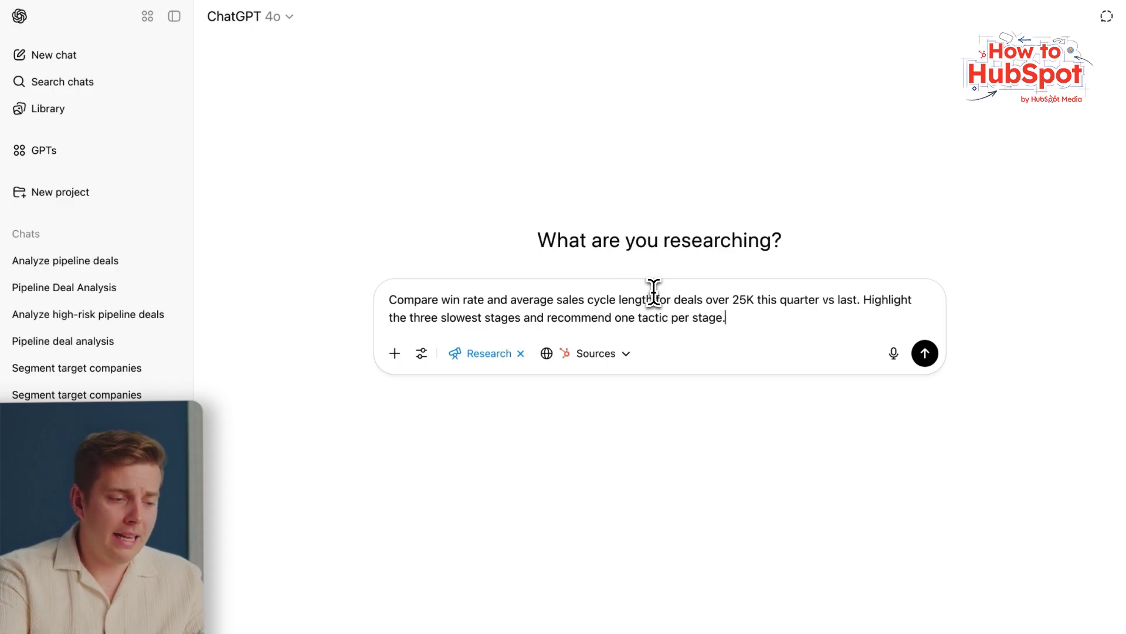
key(Return)
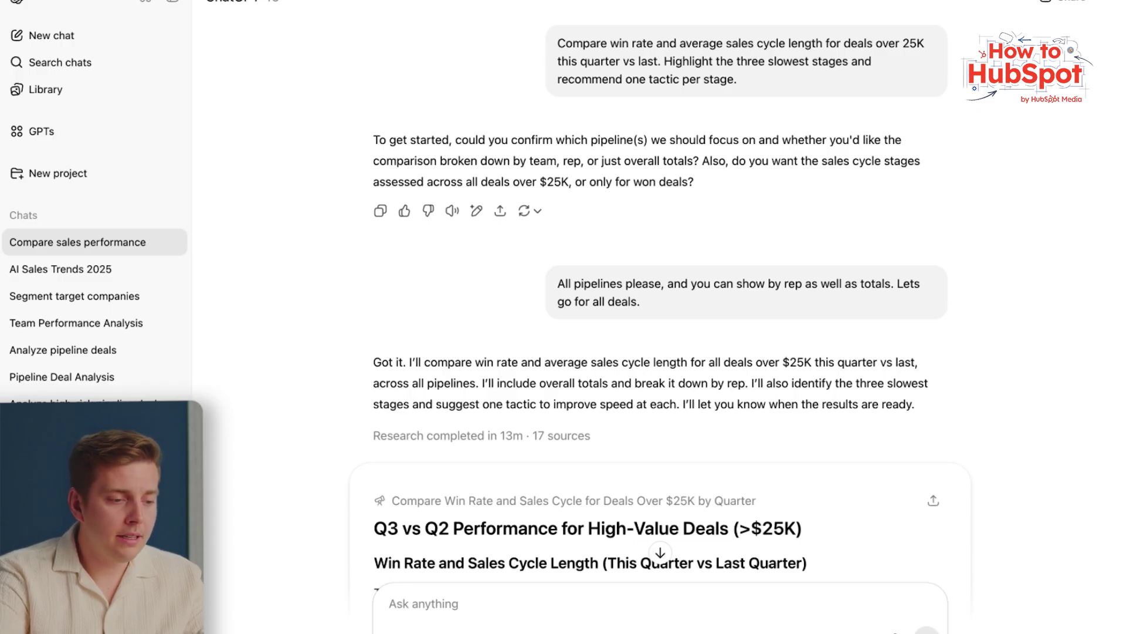
Step: Review the high-value deals report, covering win rate and sales cycle per rep, the slowest stages and the recommended tactics
scroll(1018, 340, down, 3)
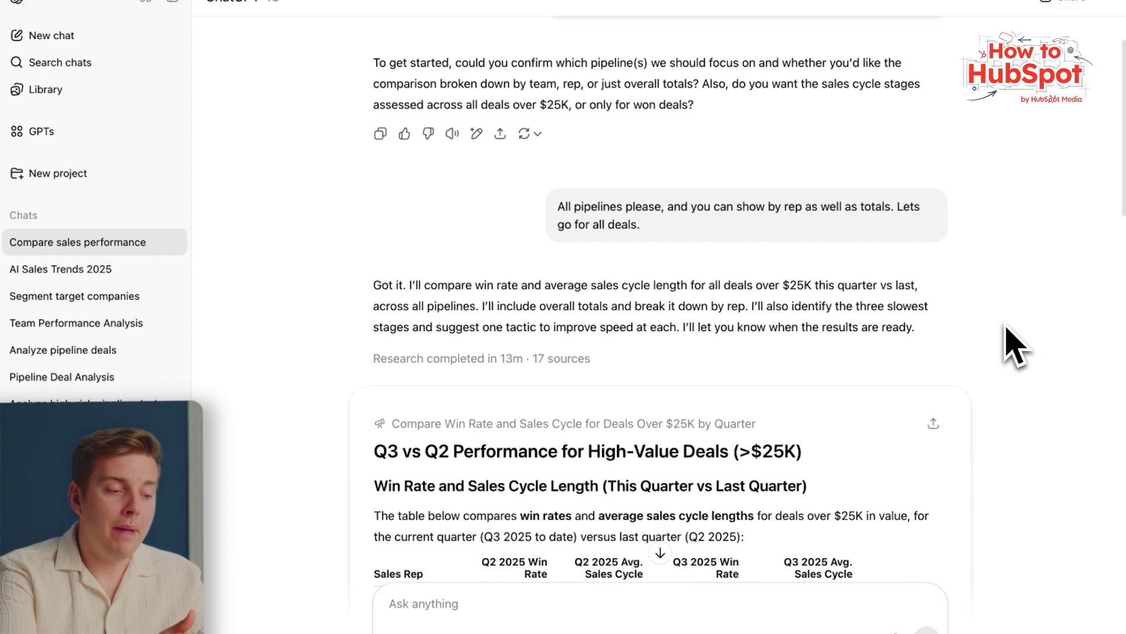
scroll(1007, 328, down, 4)
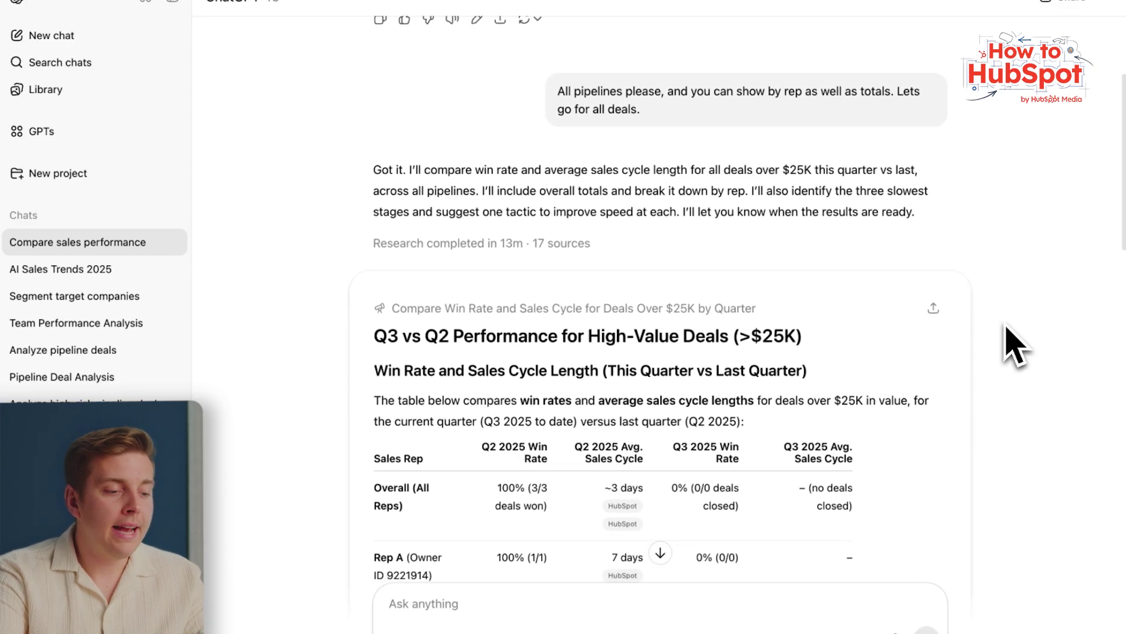
scroll(1017, 346, down, 9)
scroll(1017, 341, down, 5)
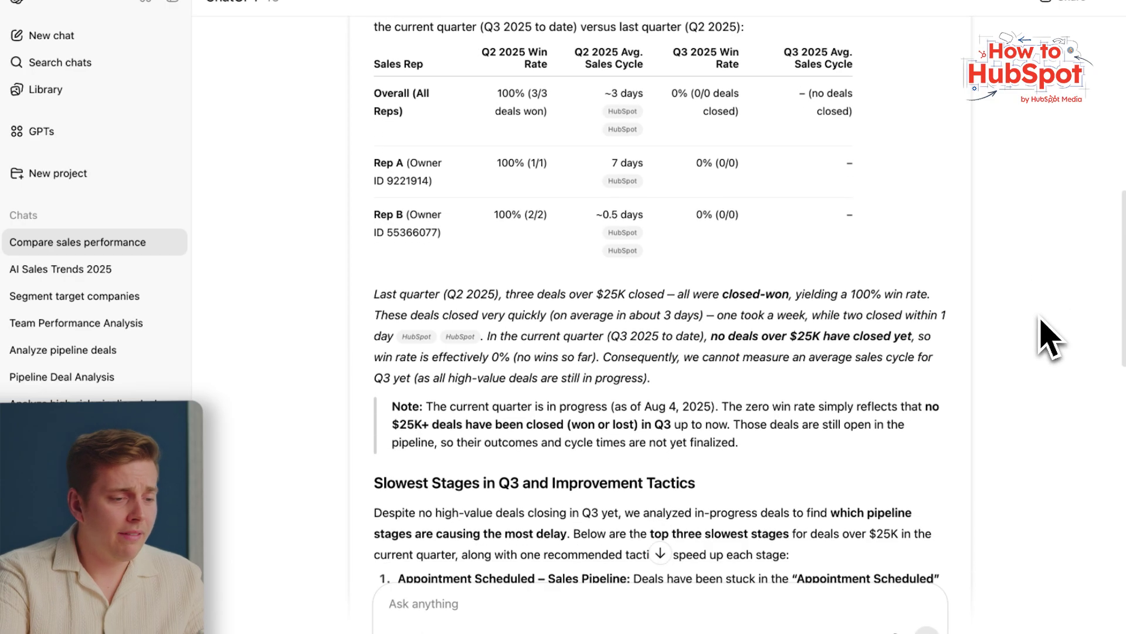
scroll(1050, 337, down, 12)
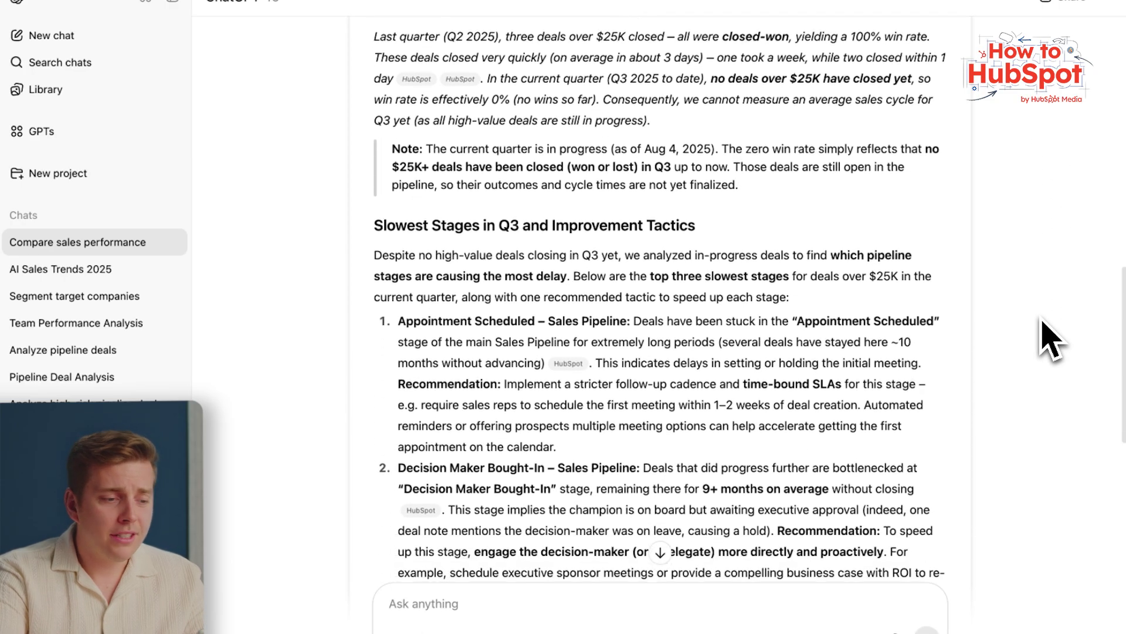
scroll(1045, 322, down, 4)
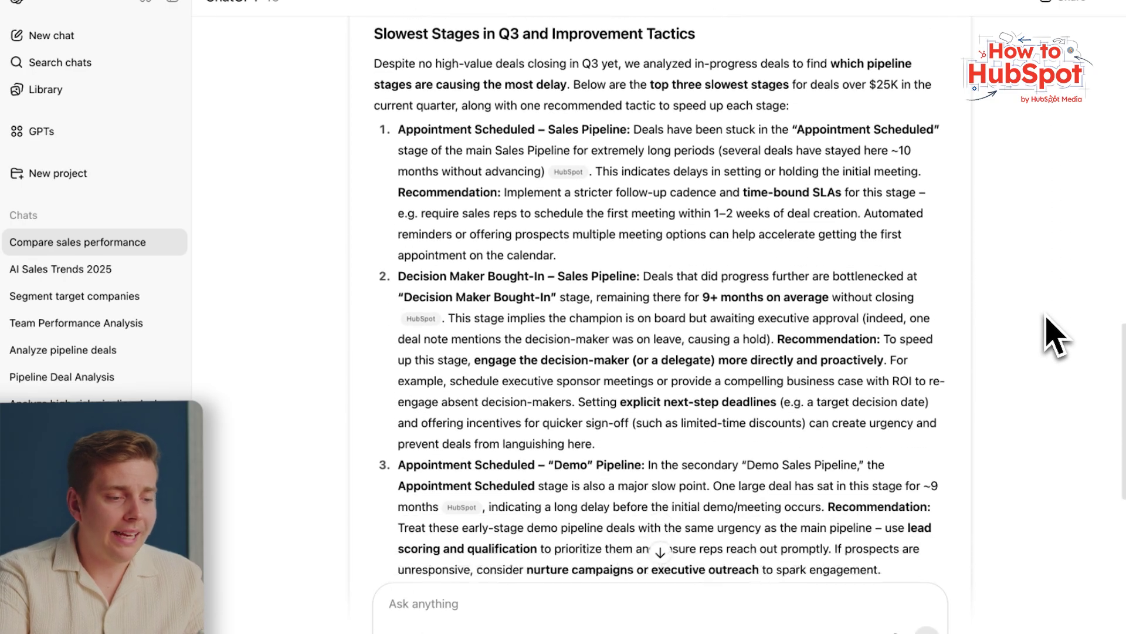
scroll(1056, 338, down, 1)
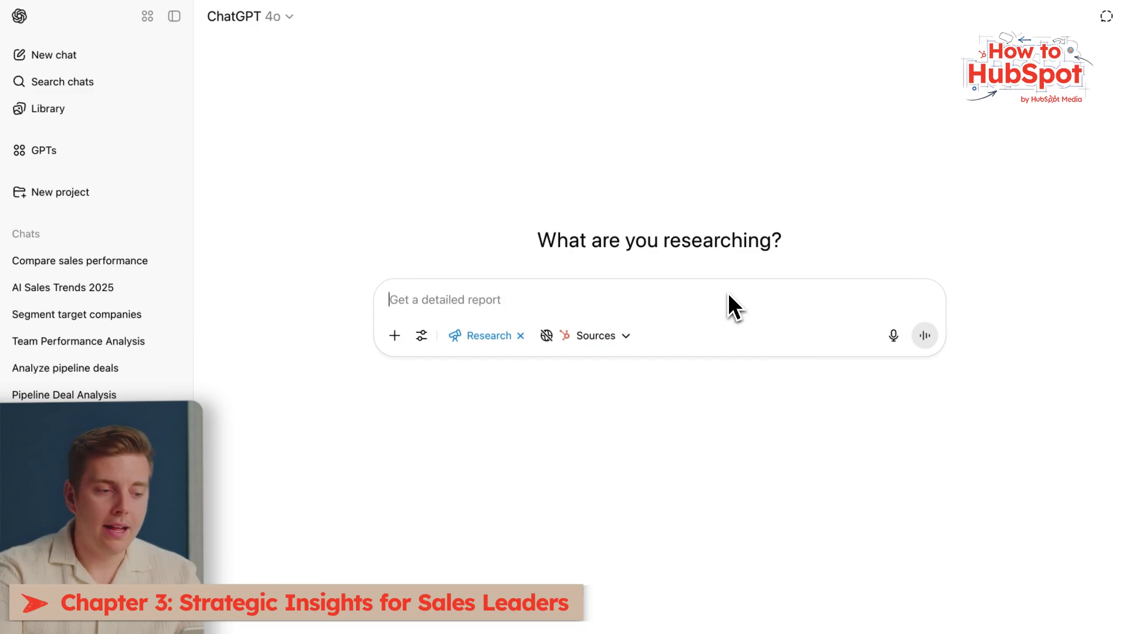
Step: Request this quarter's team performance with conversation rates by stage, average deal size and cycle length per rep, using deal owner names, and send the clarifying answers
text(Compare m)
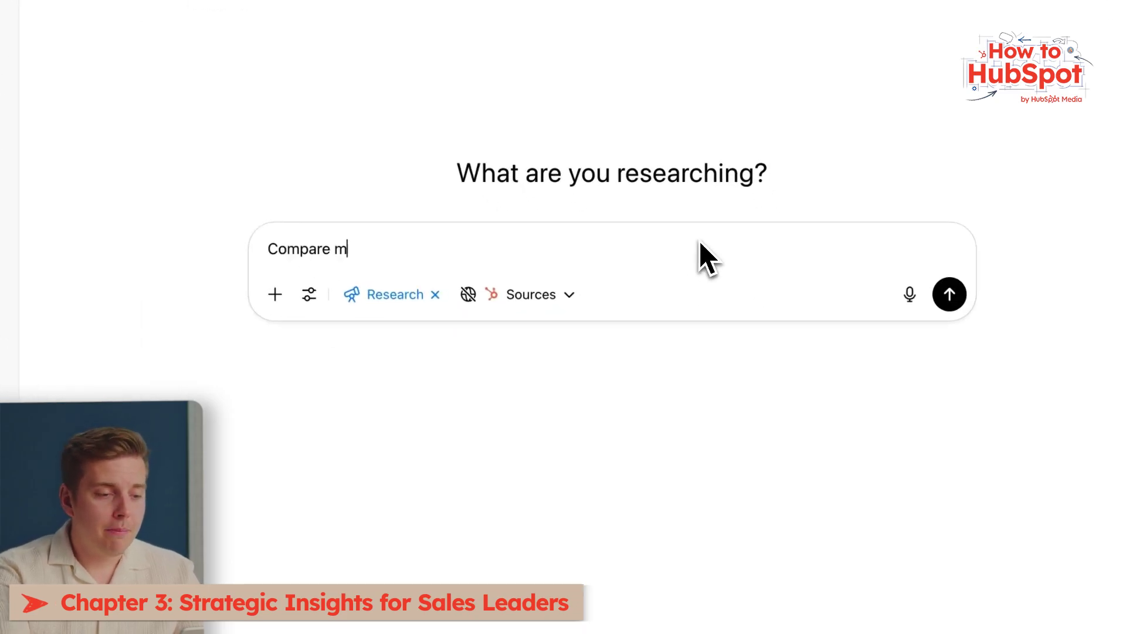
text(y teams perforamnce this quarter. Show co)
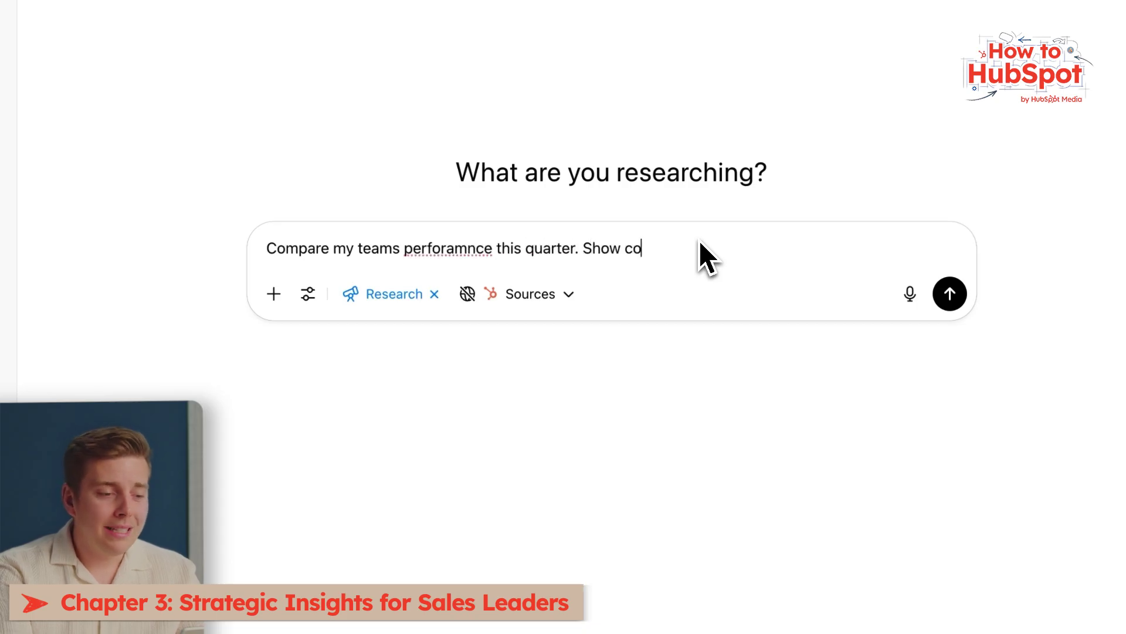
text(nversation rates by )
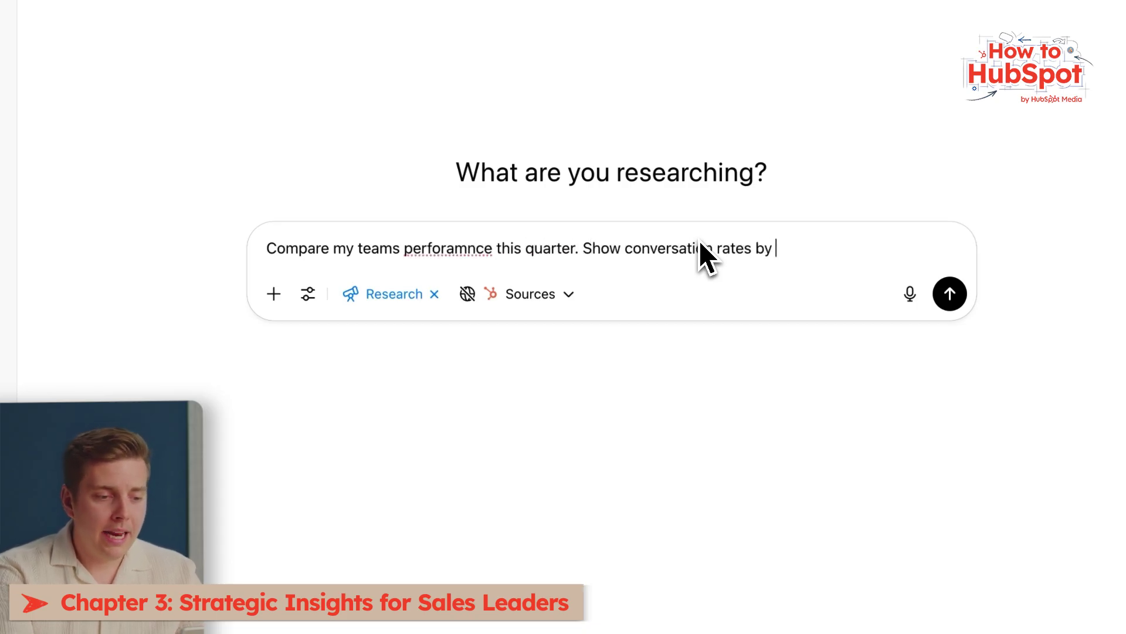
text(stage, average deal size, cycle length for each rep)
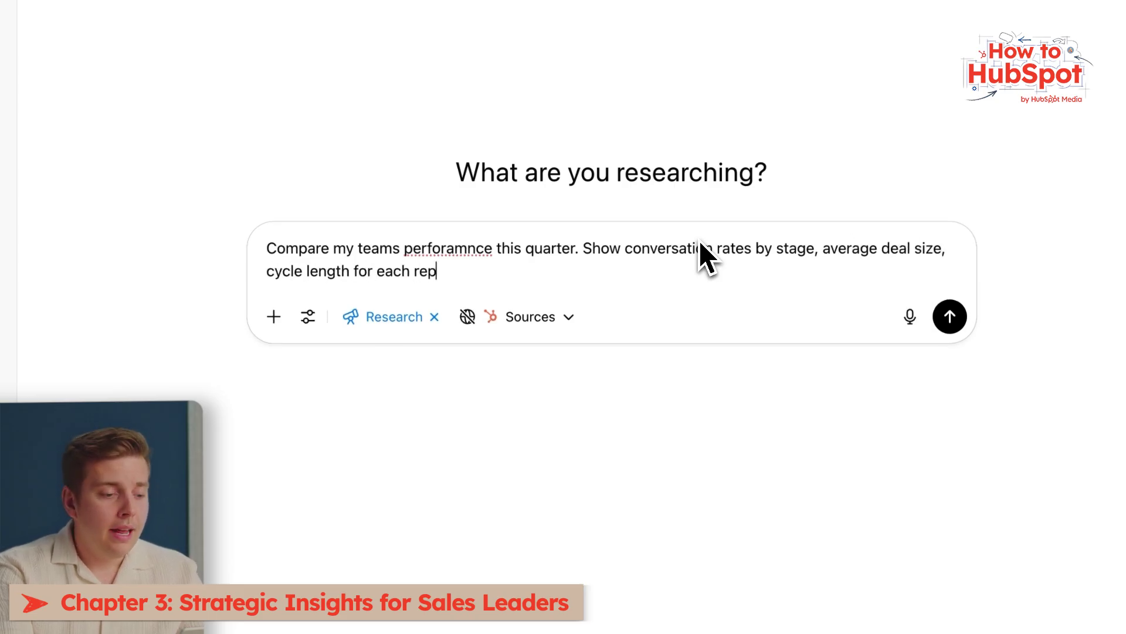
text(ciated deal owne)
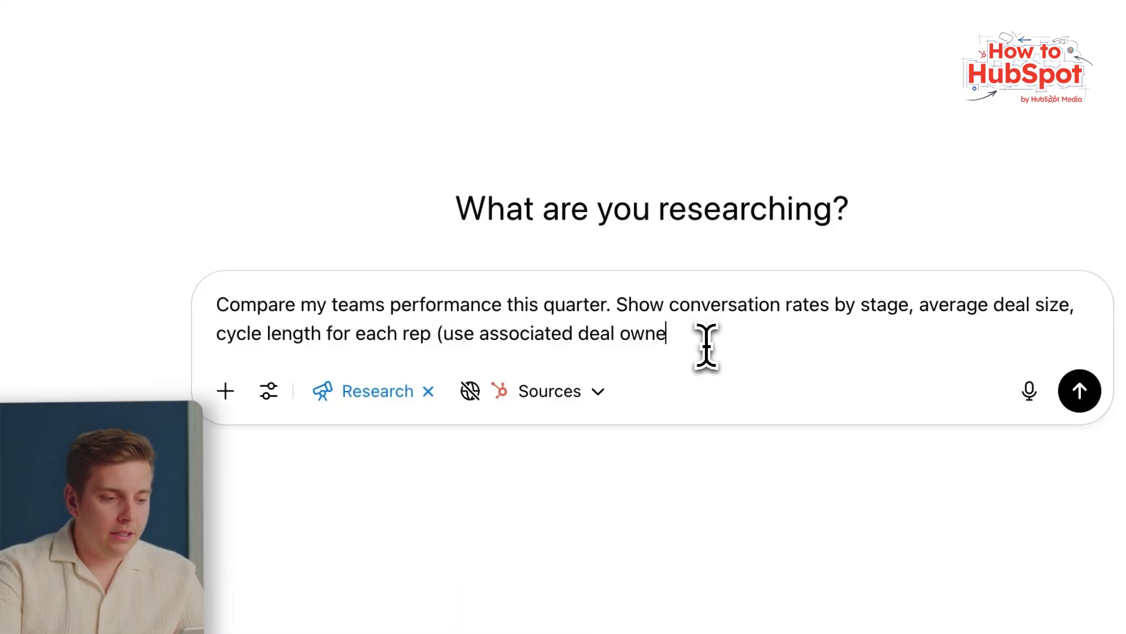
text(names.)
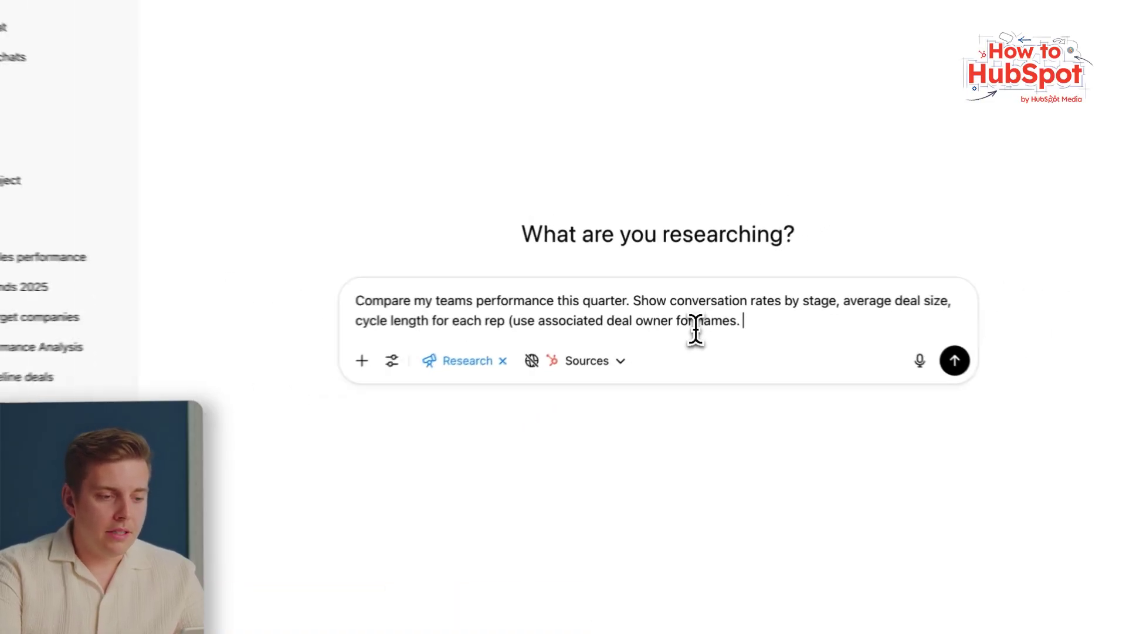
key(Return)
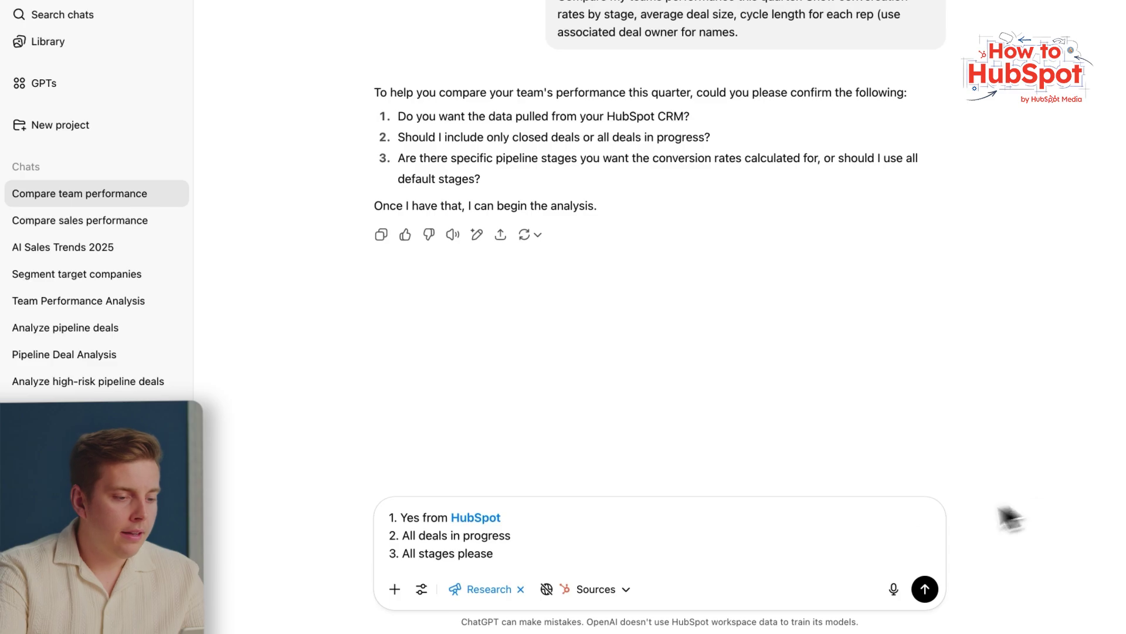
click(926, 589)
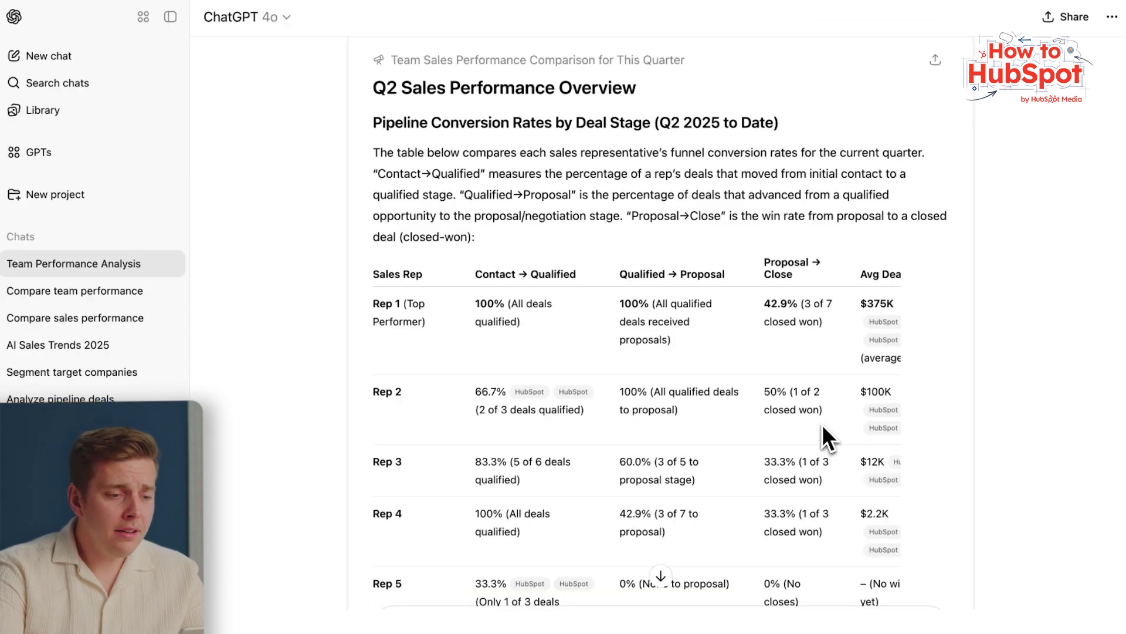
Step: Examine the team performance report from the per-rep conversion table through performer analyses, coaching opportunities and recommendations
scroll(822, 423, down, 2)
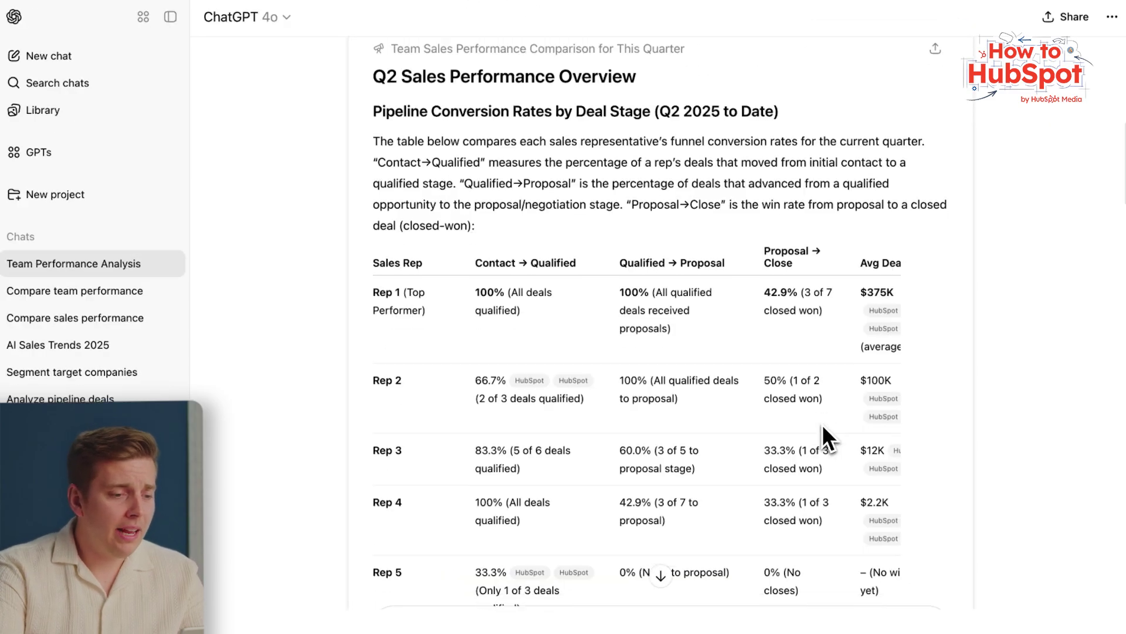
scroll(1008, 450, down, 4)
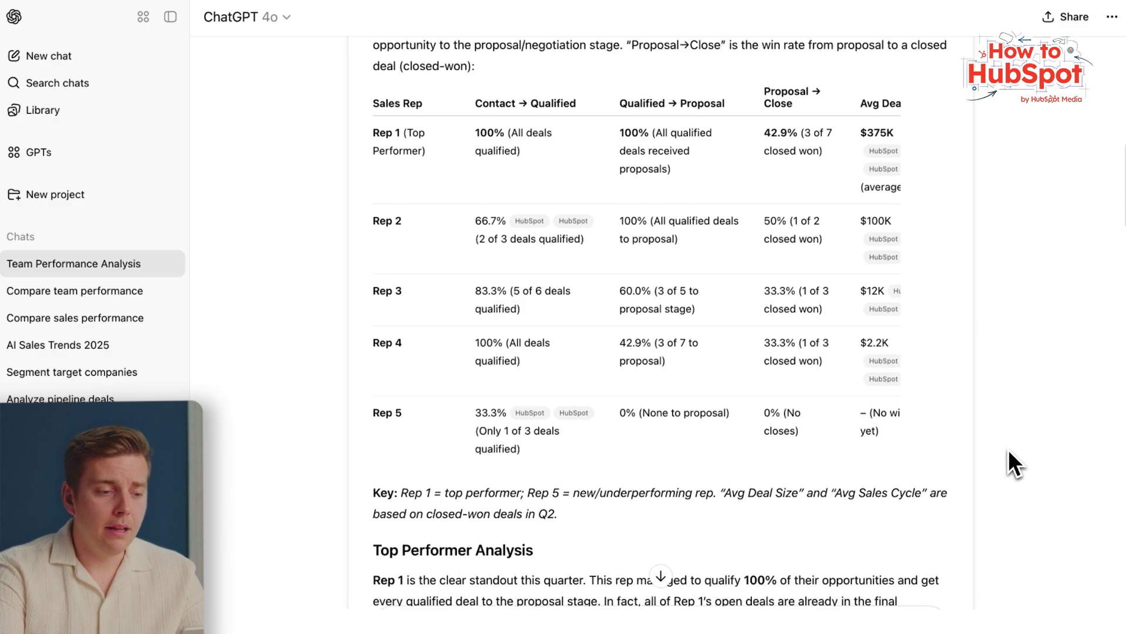
scroll(964, 327, down, 14)
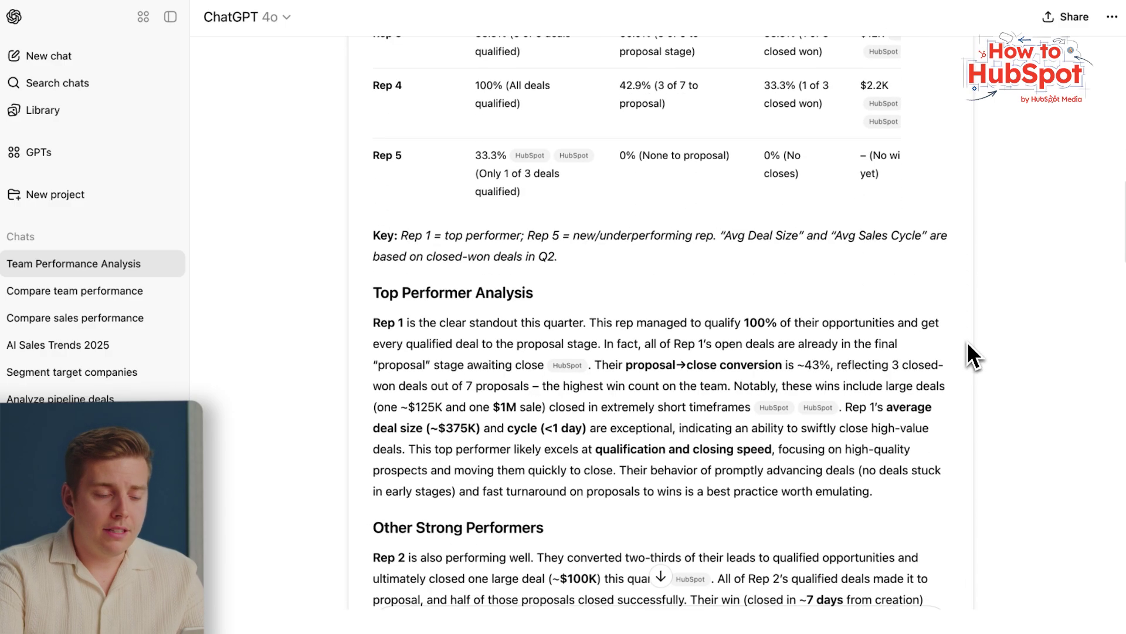
scroll(970, 353, down, 4)
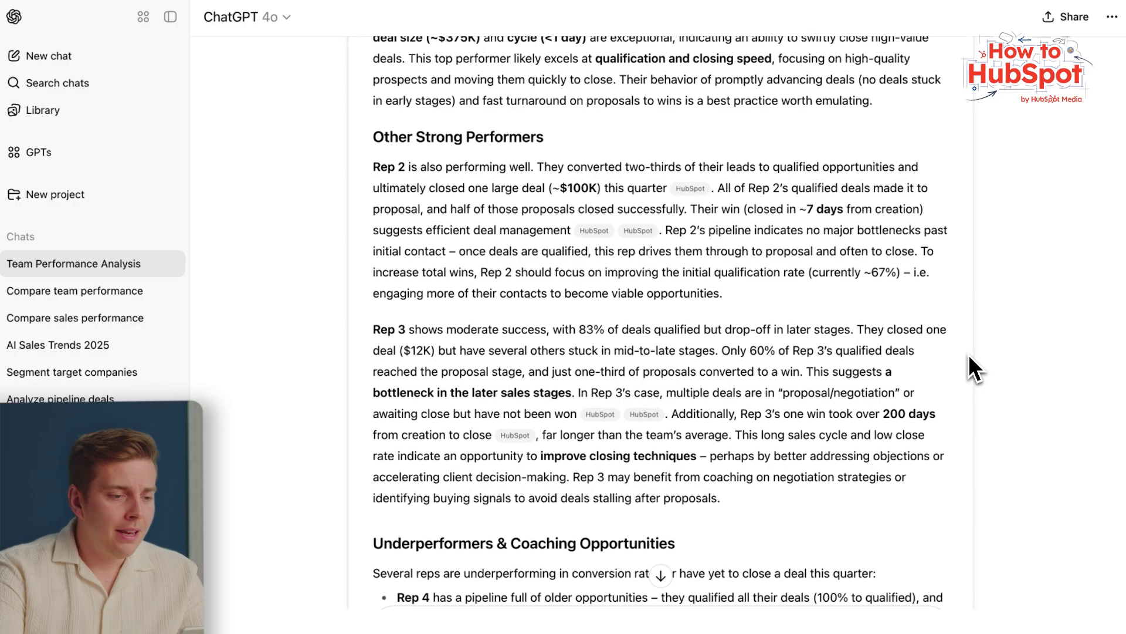
scroll(968, 356, down, 5)
scroll(967, 360, down, 2)
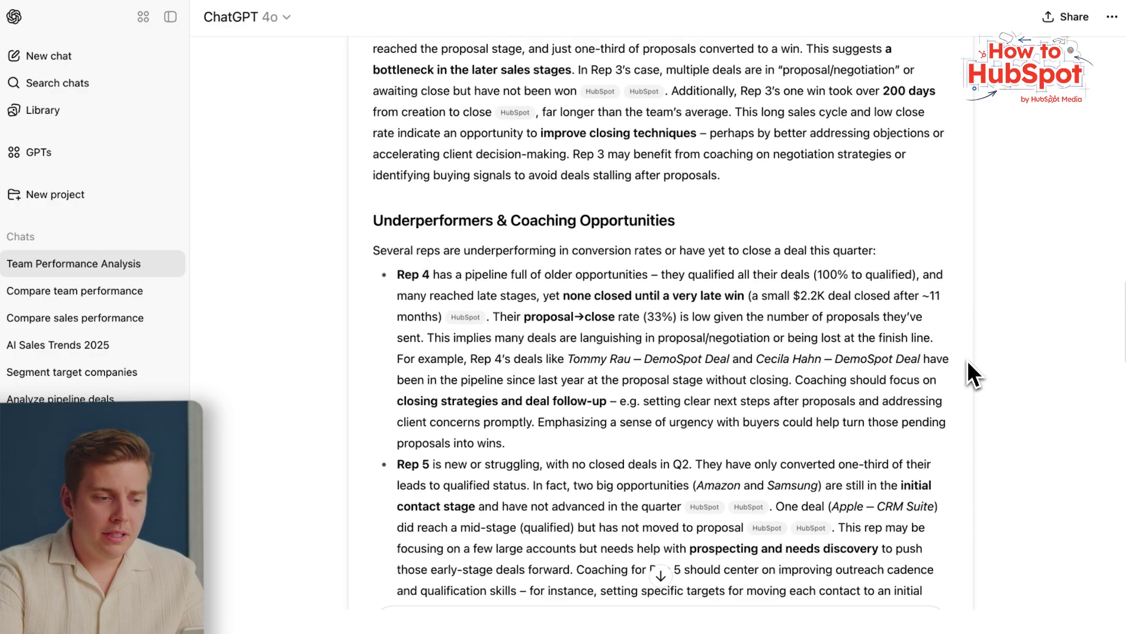
scroll(958, 372, down, 3)
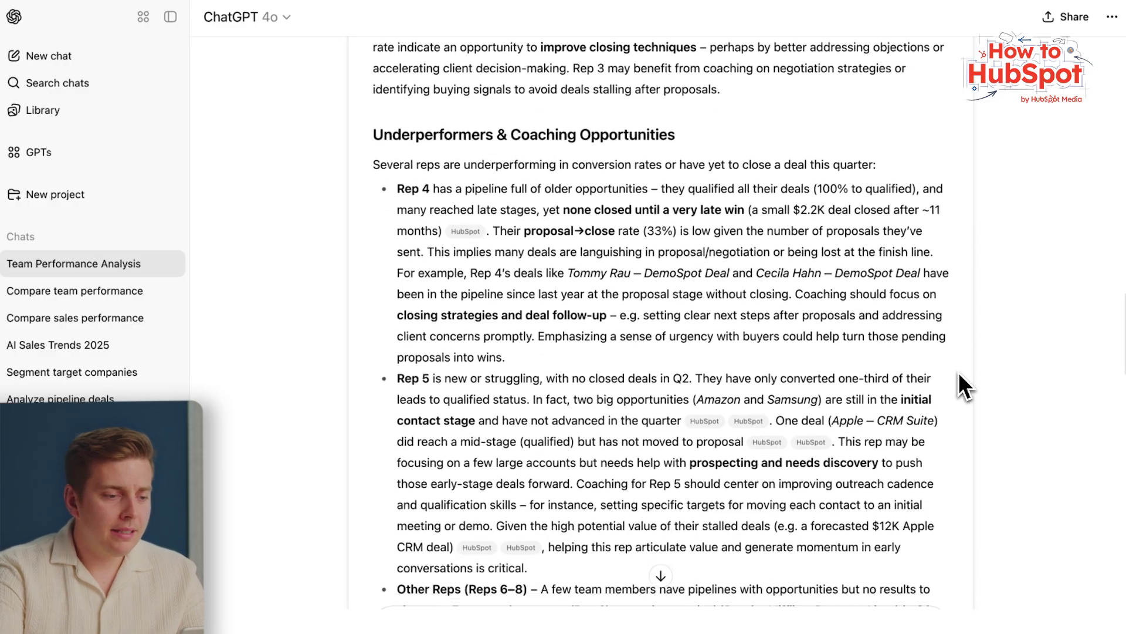
scroll(977, 393, down, 1)
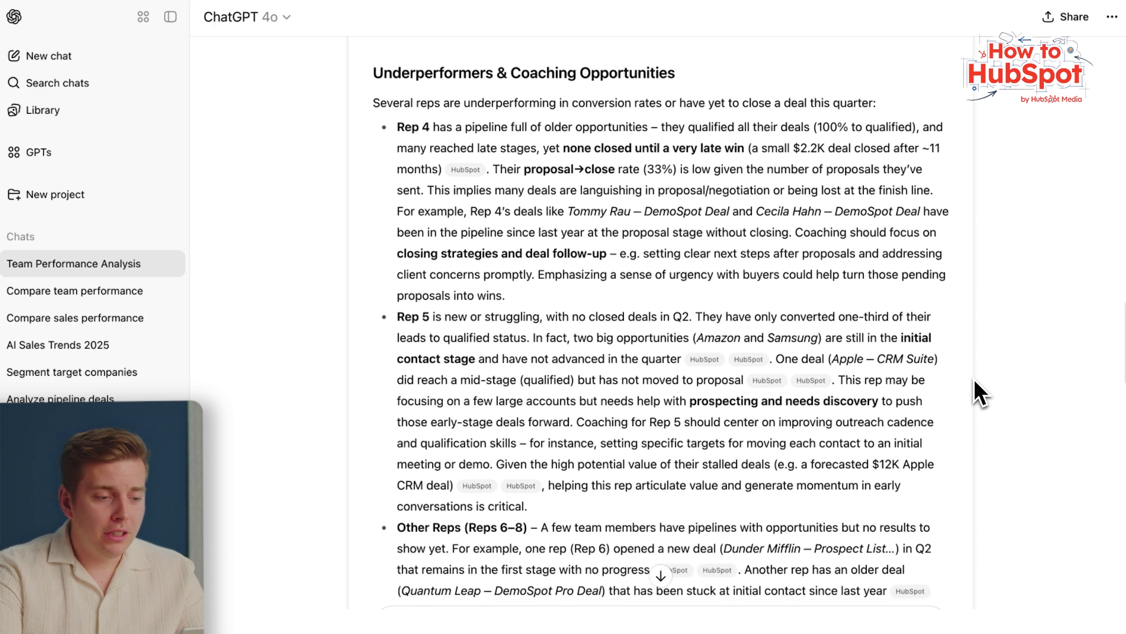
scroll(972, 379, down, 10)
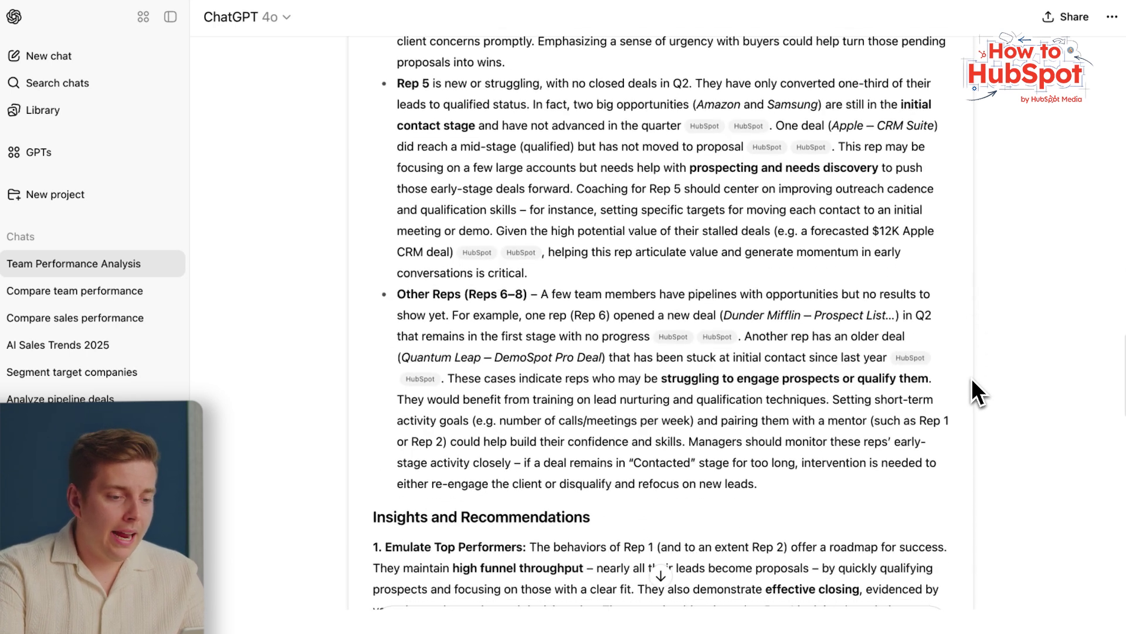
scroll(970, 379, down, 5)
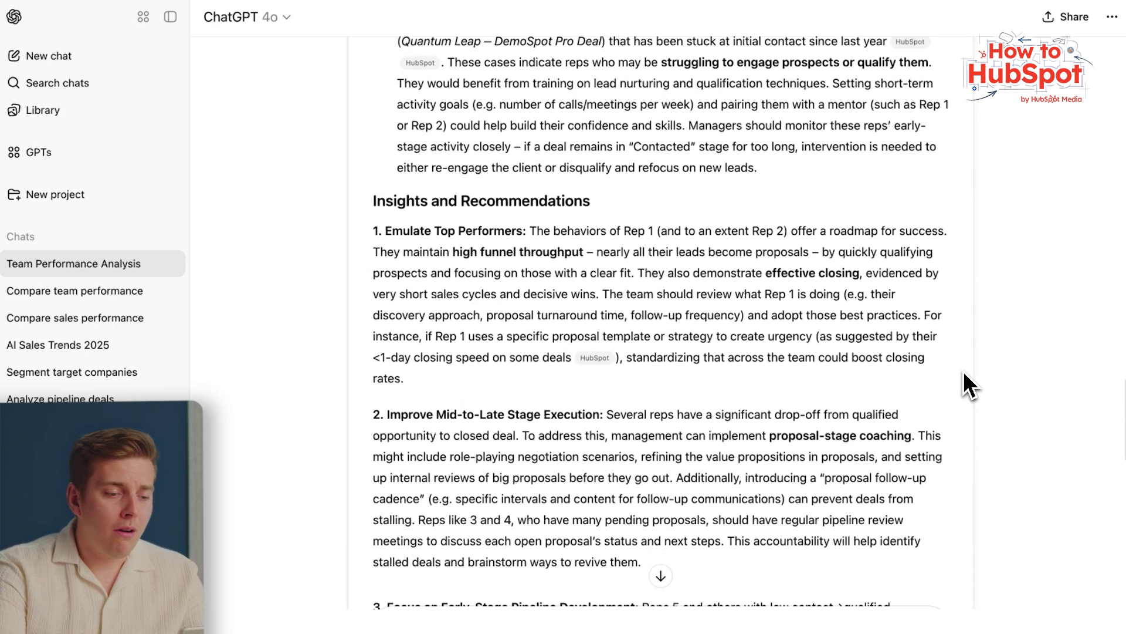
scroll(965, 374, down, 8)
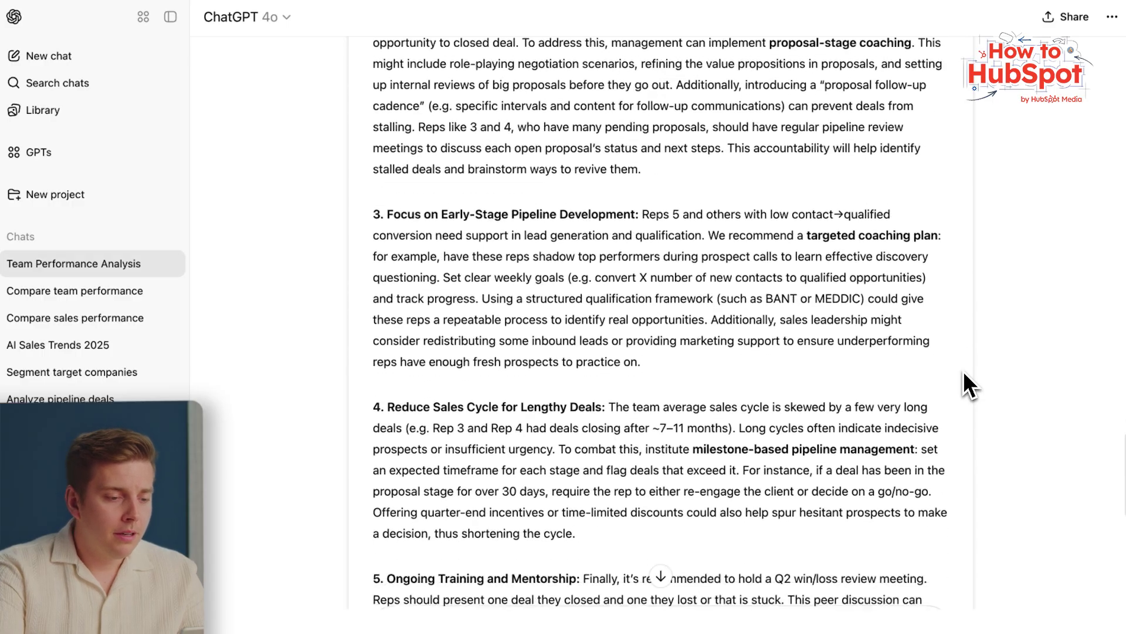
scroll(965, 384, down, 2)
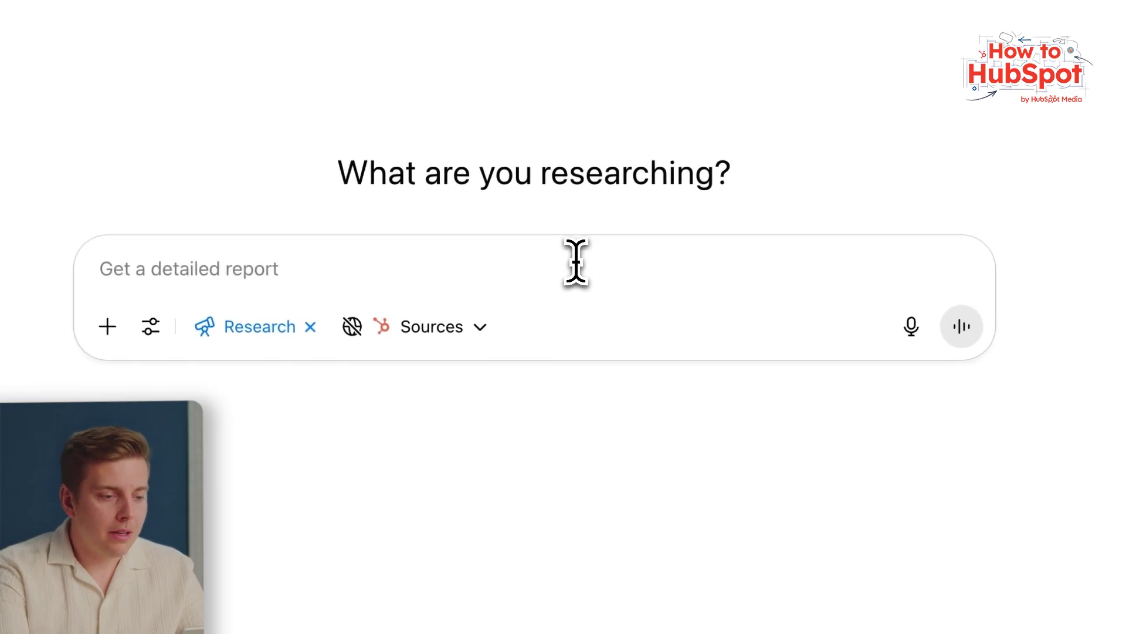
Step: Write a new research prompt to analyze territory performance by geography, company size, and industry, asking to show underperforming segments
text(Analyze my territory performance by geography, company size, and industry.)
text(Show under)
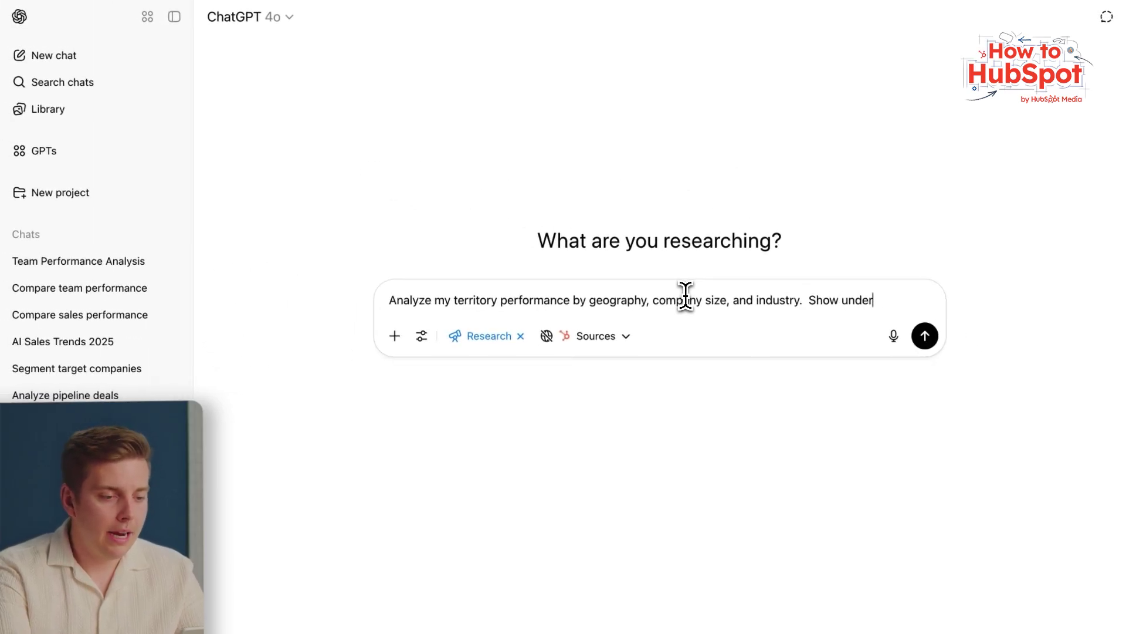
text(performing s)
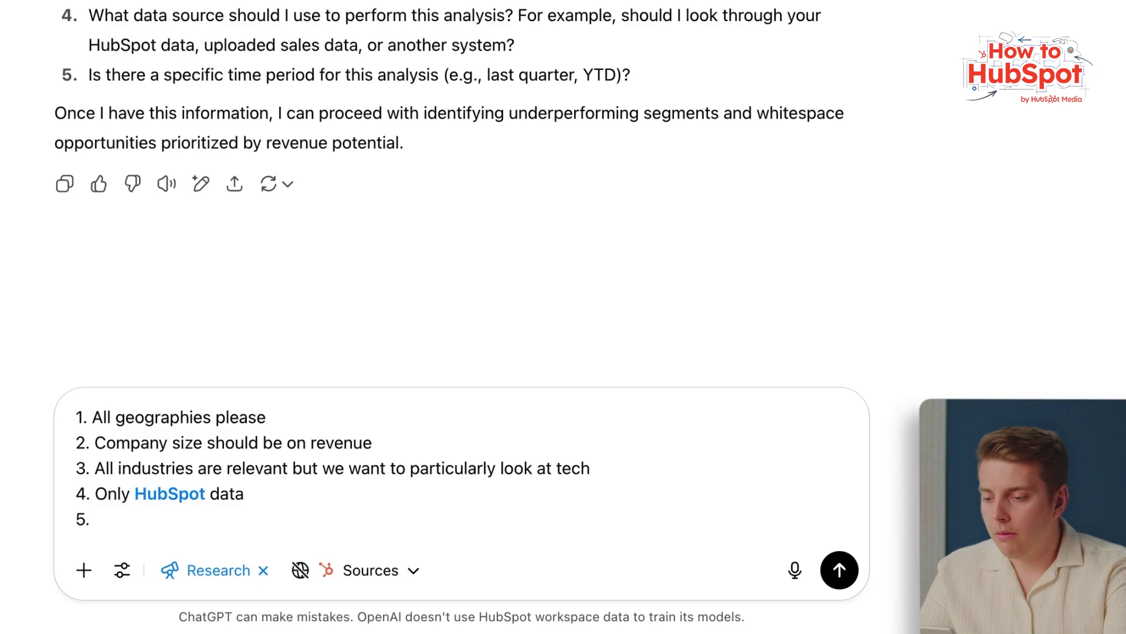
Step: Complete the territory clarification reply with "one year please, including last year." as answer 5 and send it
text(one year please)
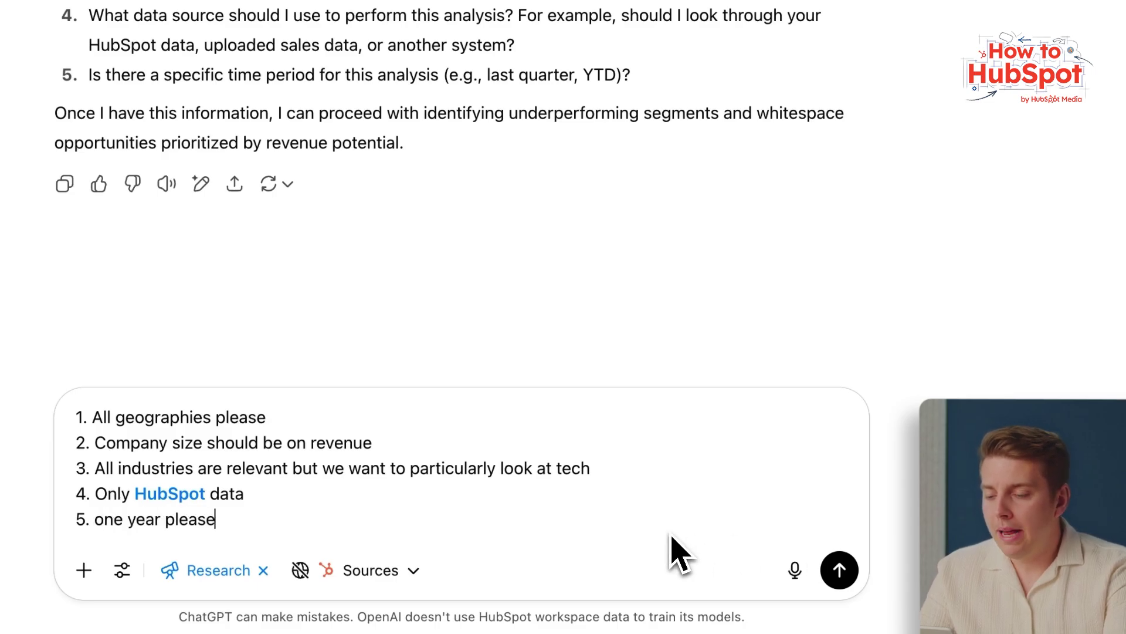
text(, including last year.)
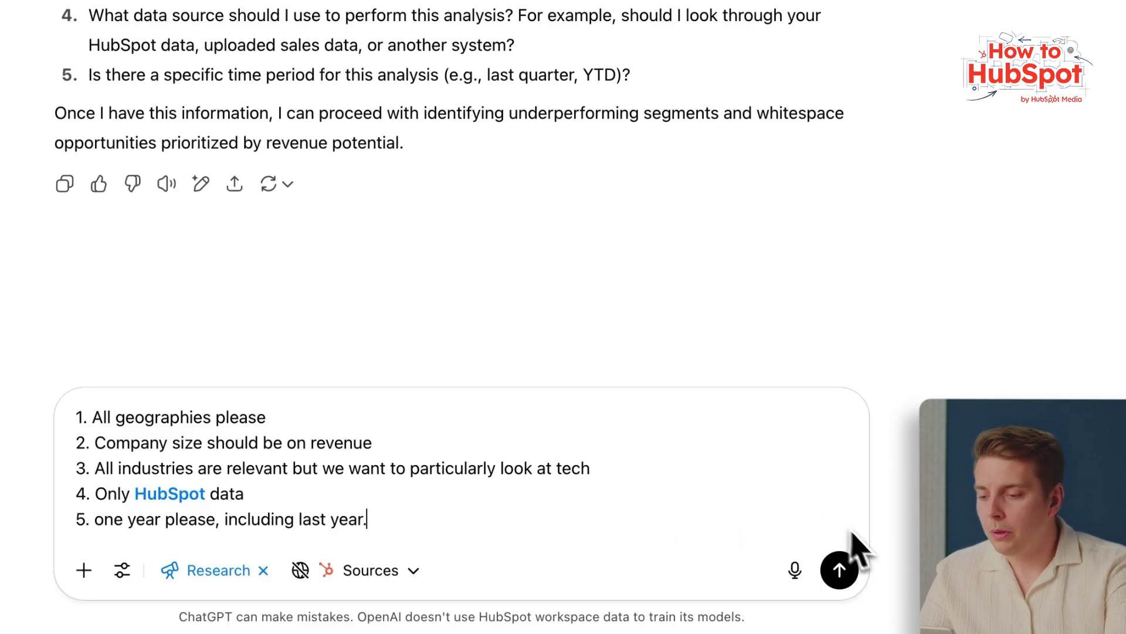
click(848, 578)
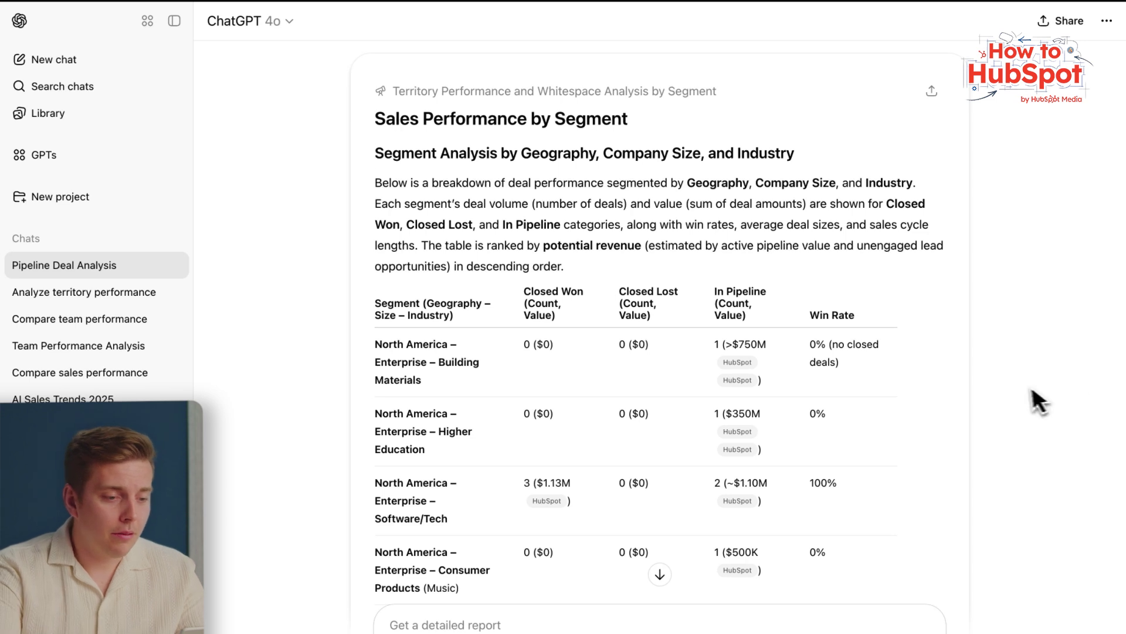
Step: Review the territory report from the segment analysis table to the underperformance and whitespace insights
scroll(1018, 399, down, 3)
scroll(1018, 399, down, 6)
scroll(1018, 399, down, 6)
scroll(1018, 402, down, 6)
scroll(1018, 402, down, 1)
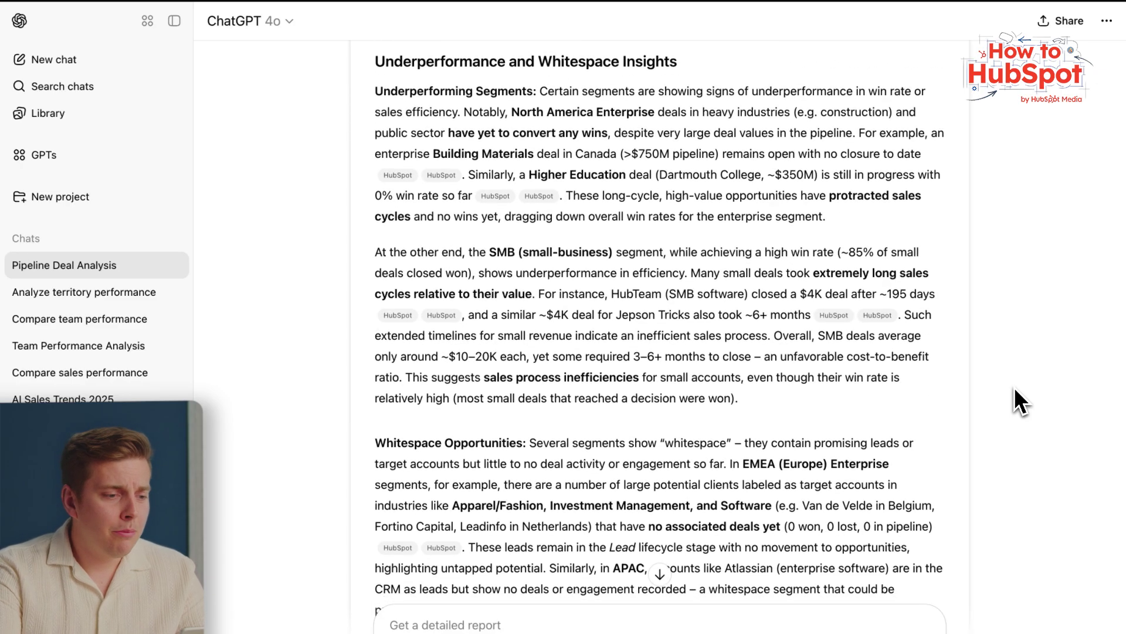
Step: Examine the territory report's underperforming segments, whitespace opportunities and segment prioritization by potential, through the closing summary
scroll(1015, 391, up, 12)
scroll(1015, 389, down, 9)
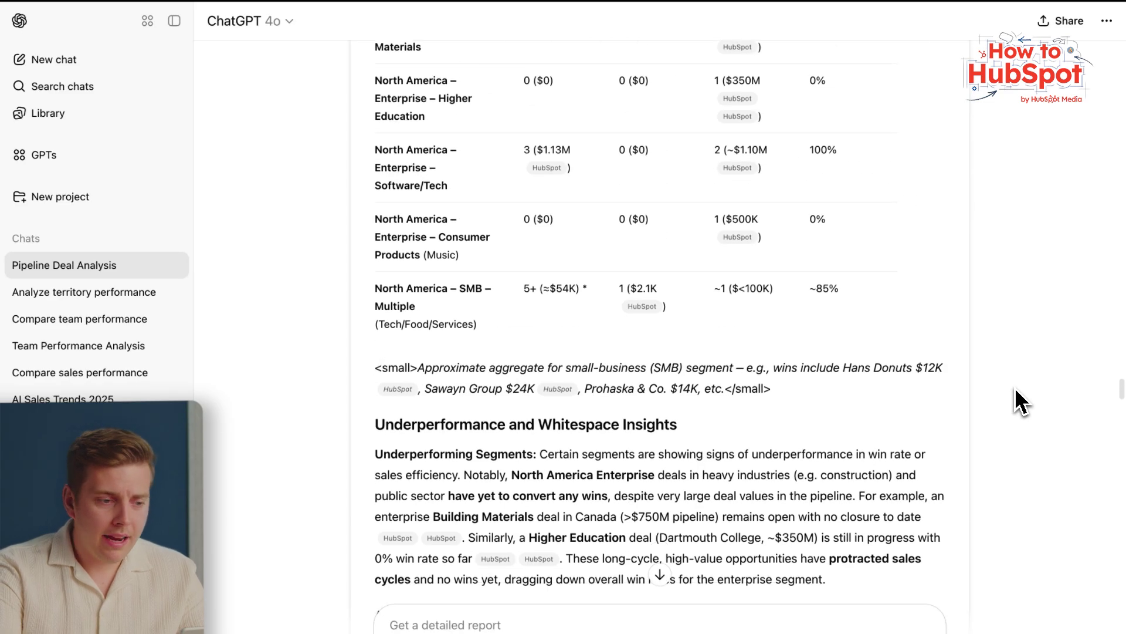
scroll(1017, 390, down, 7)
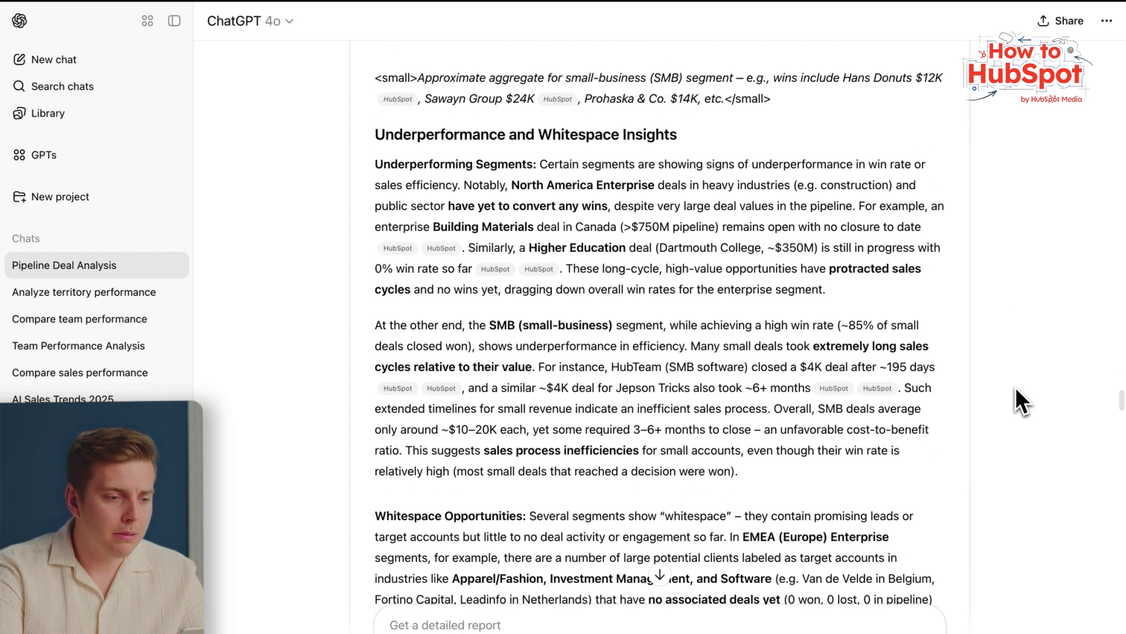
scroll(1021, 401, down, 11)
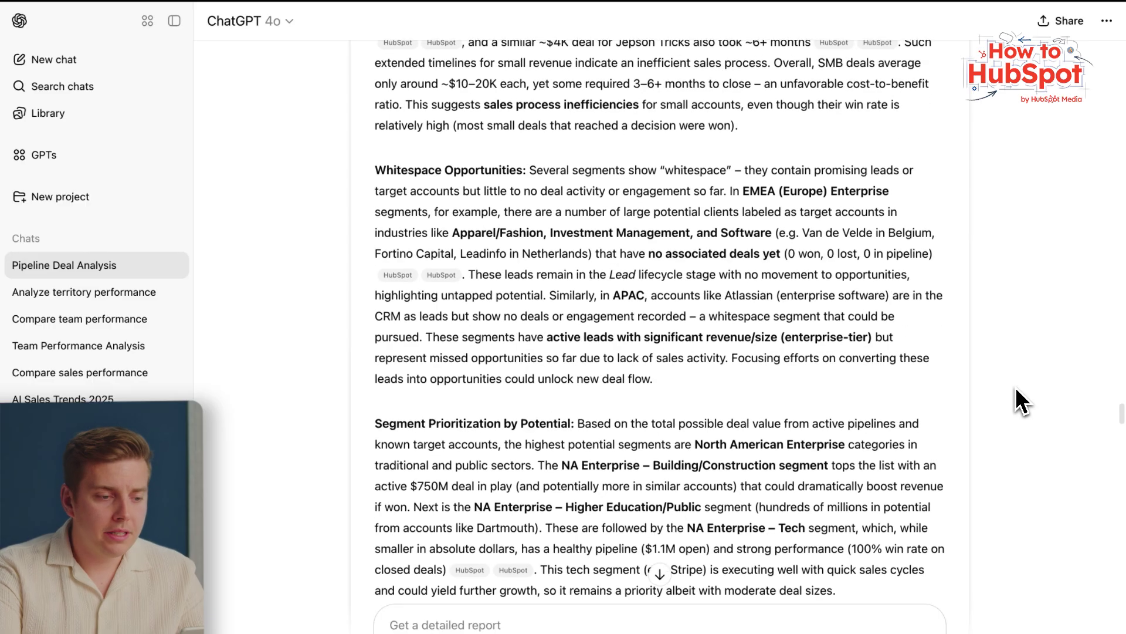
scroll(1021, 400, up, 6)
scroll(1021, 401, down, 9)
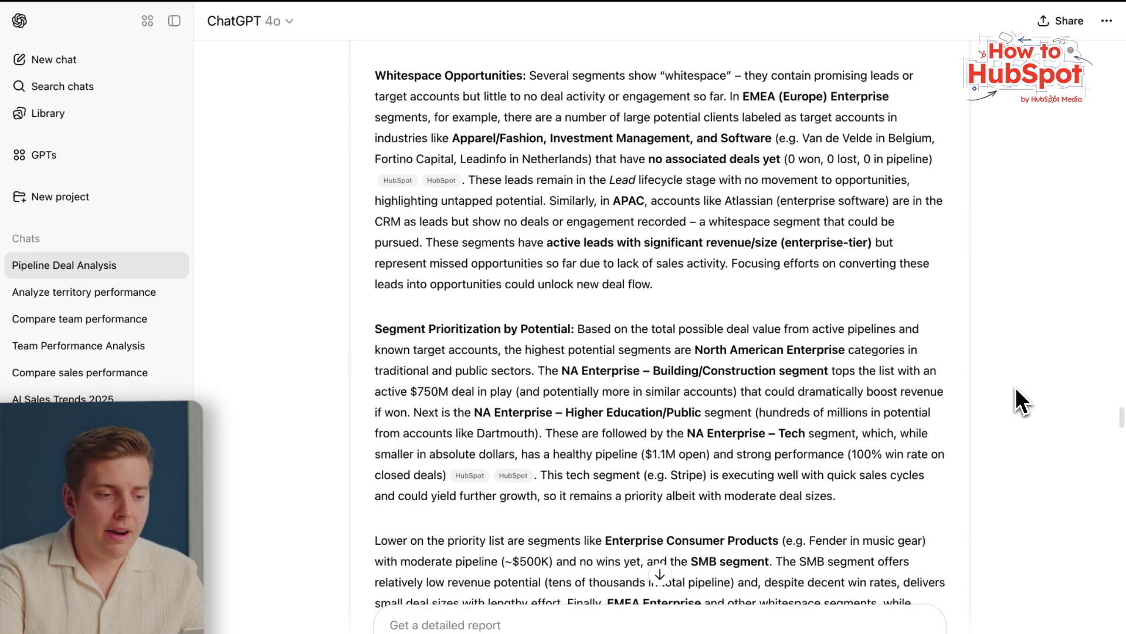
scroll(1016, 391, down, 6)
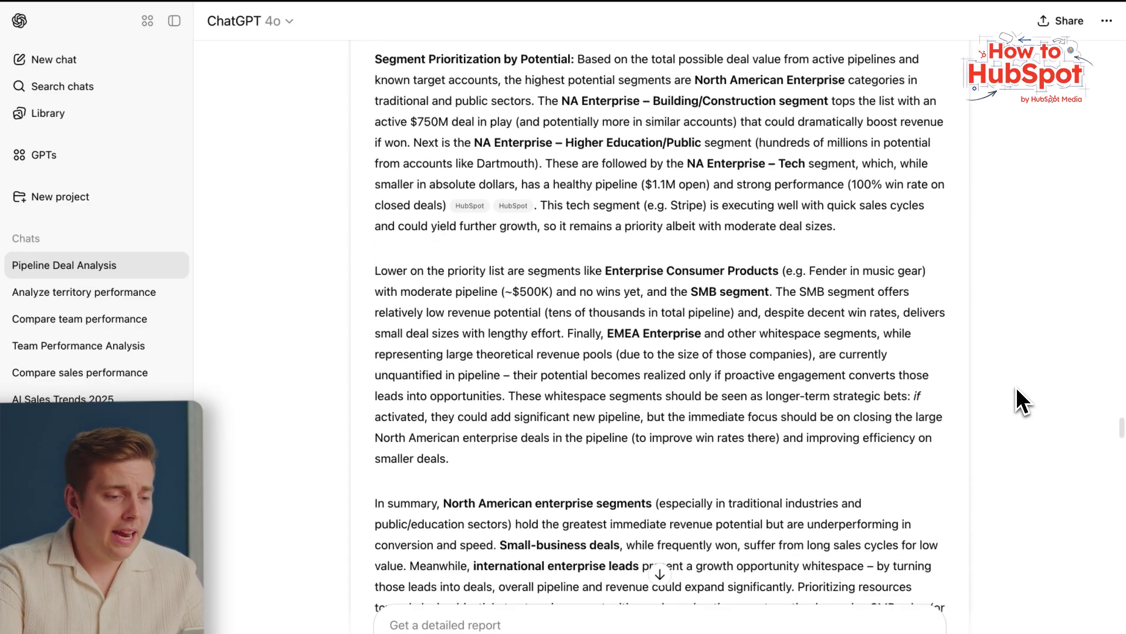
scroll(973, 449, up, 20)
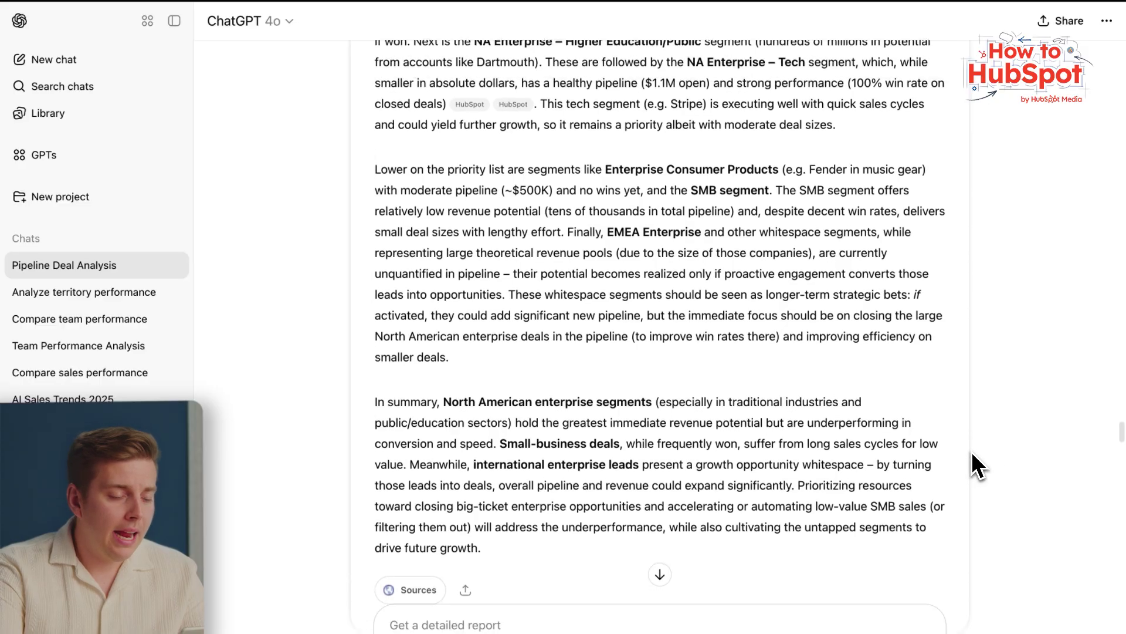
scroll(973, 448, up, 4)
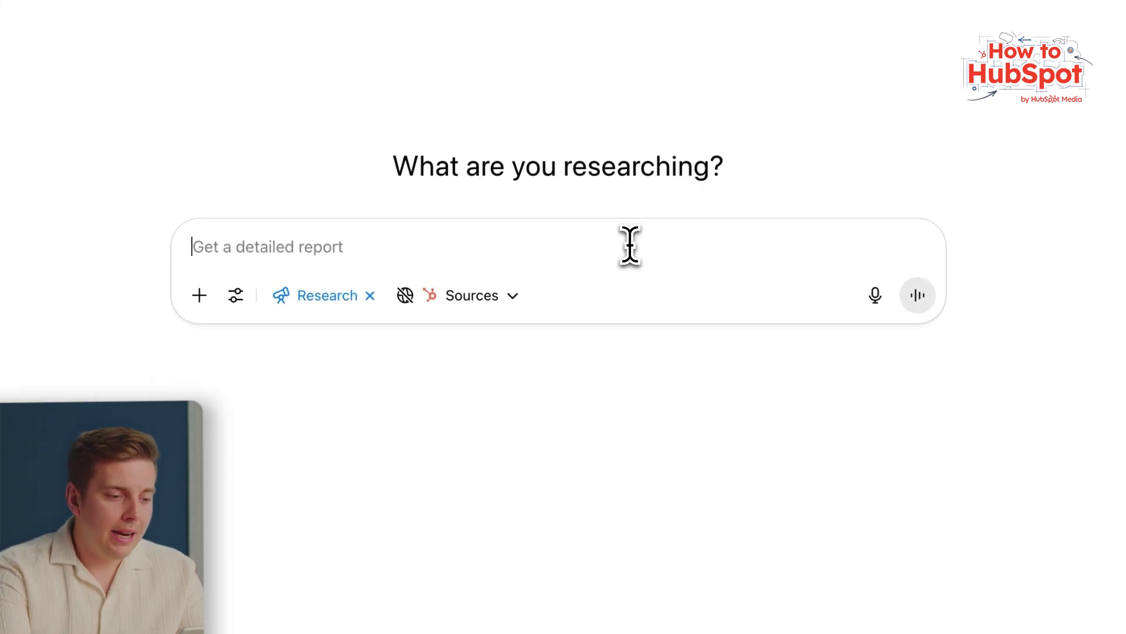
Step: Request a current quarter pipeline analysis covering deals at risk of slipping, likely pull-forward deals and forecast accuracy from historical patterns, and submit the clarification answers
text(Analyze my team's current quarter pipeline.)
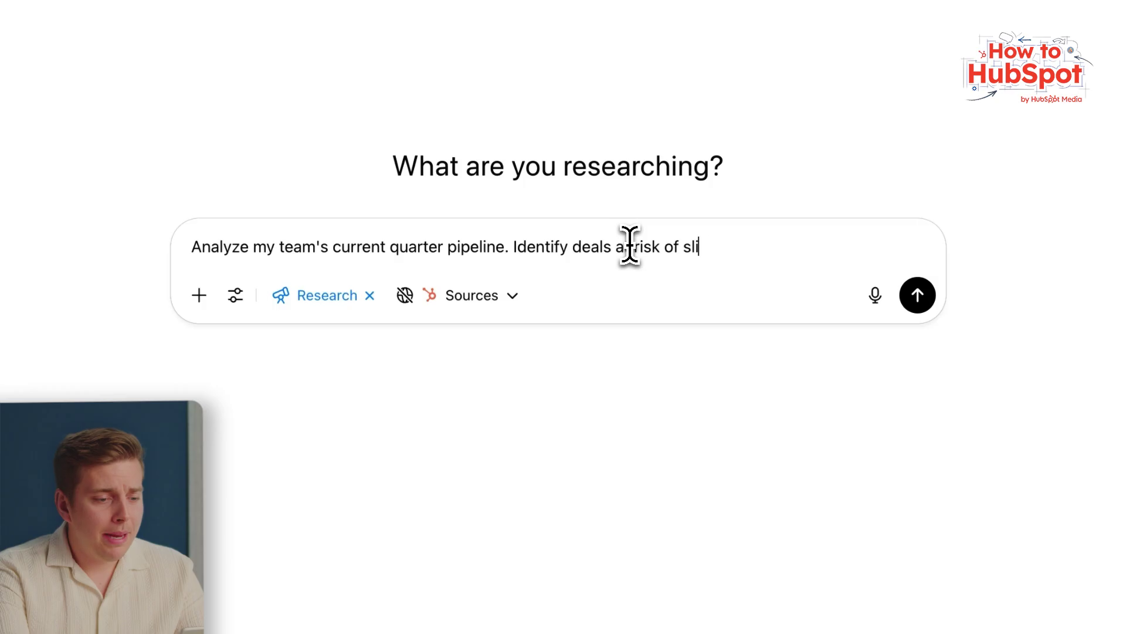
text(ly to pull forward and overall forecast accuracy based on historical pate)
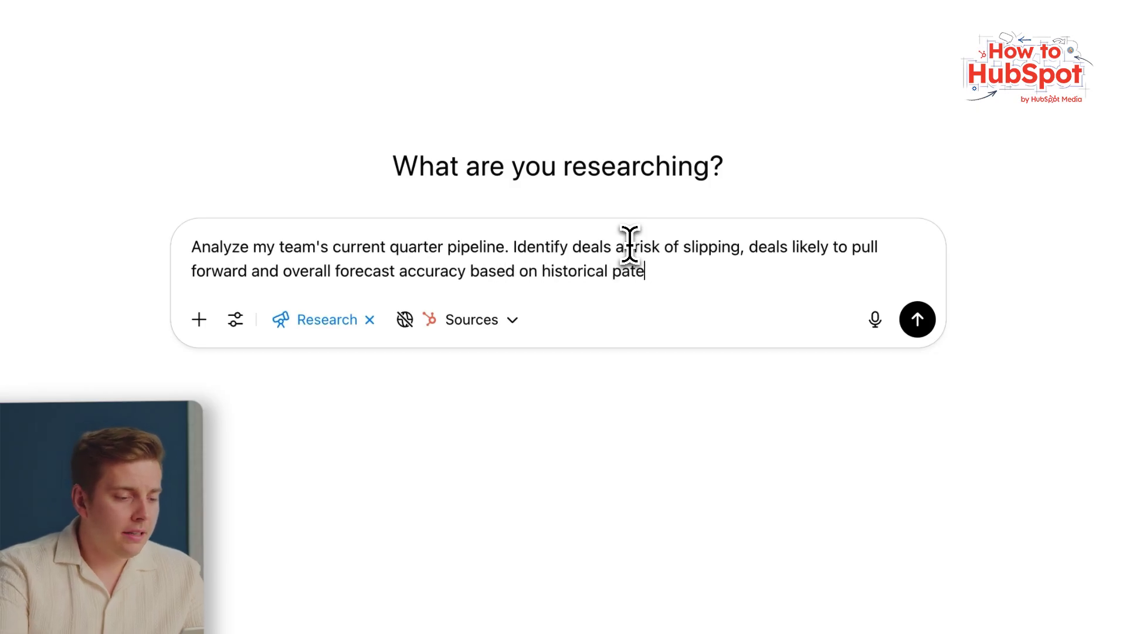
text(s)
key(Return)
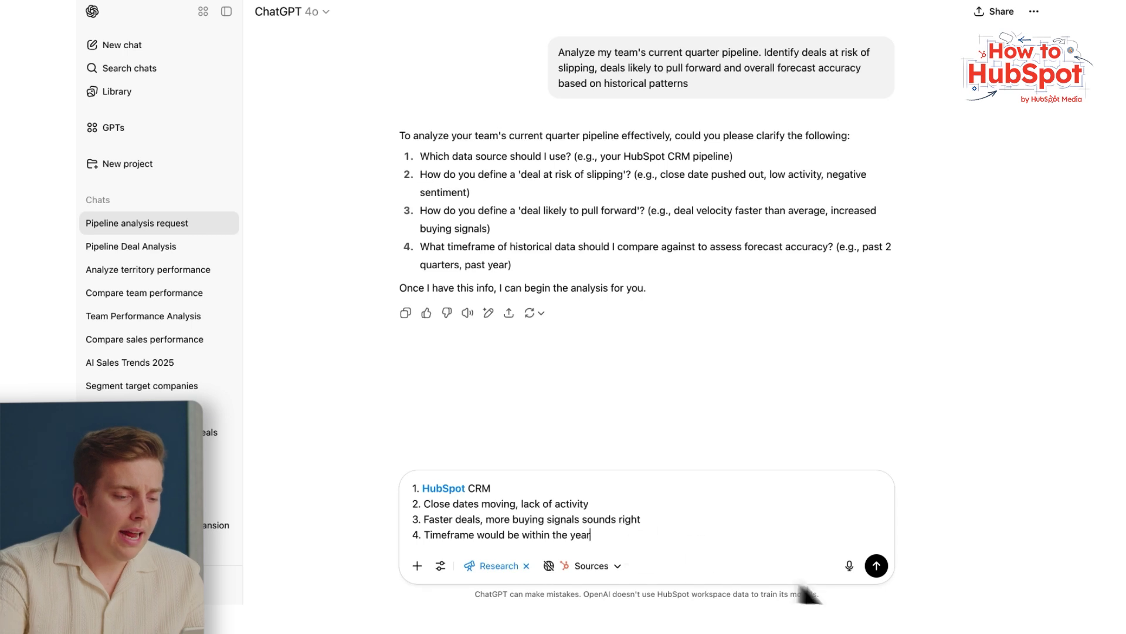
click(876, 566)
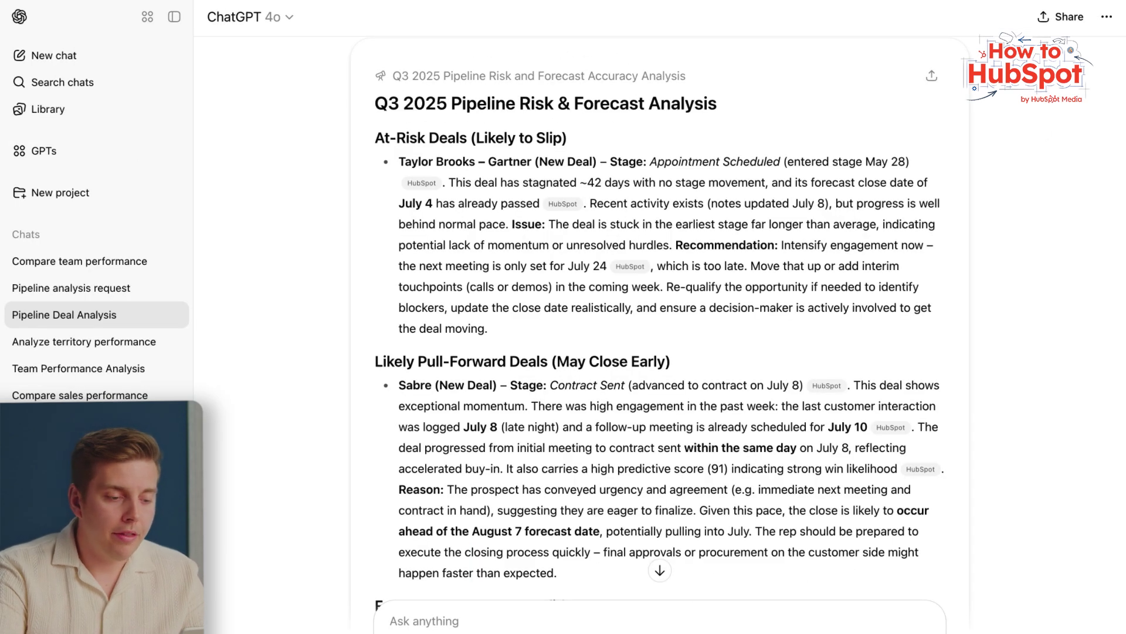
Step: Review the Q3 2025 pipeline report from the at-risk and likely pull-forward deals to the forecast accuracy and confidence section
scroll(880, 287, down, 1)
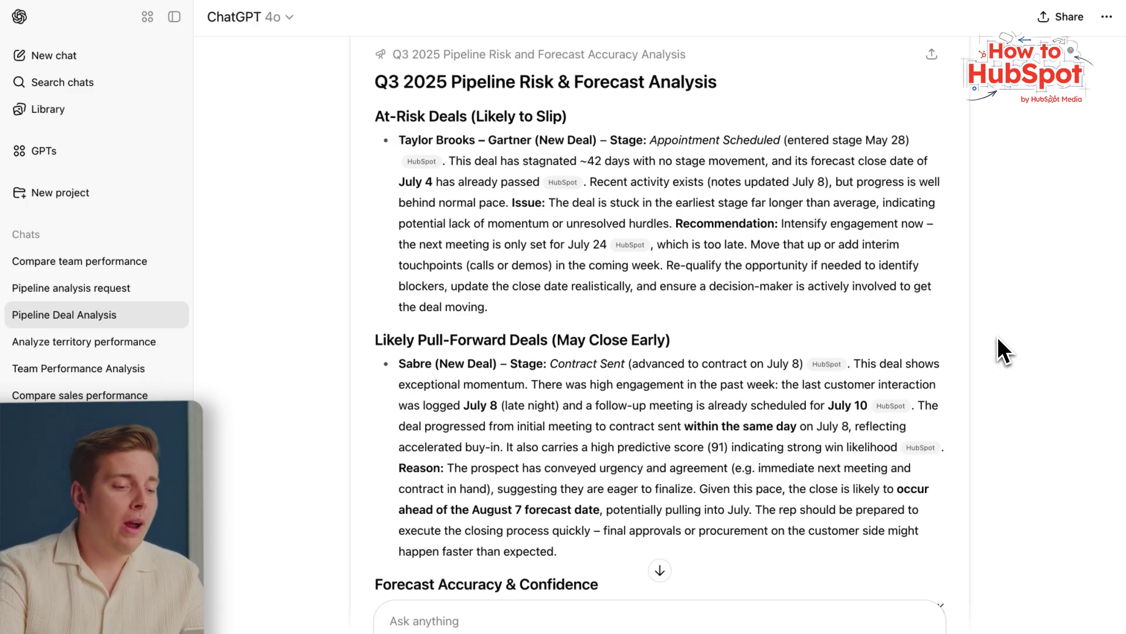
scroll(998, 337, down, 2)
scroll(999, 339, down, 1)
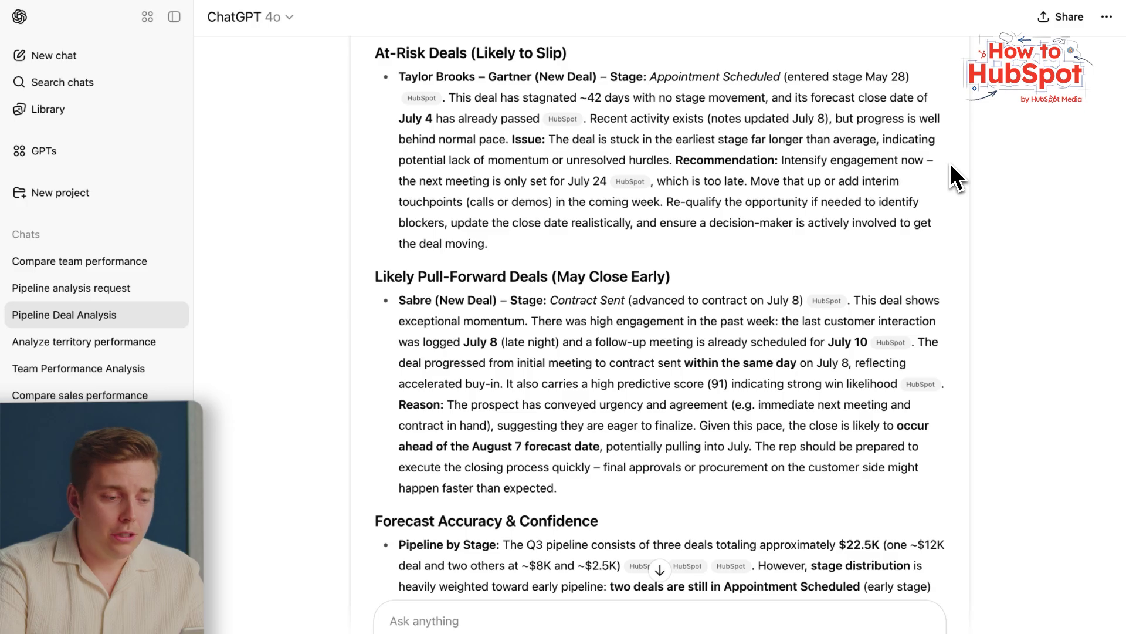
scroll(958, 176, down, 1)
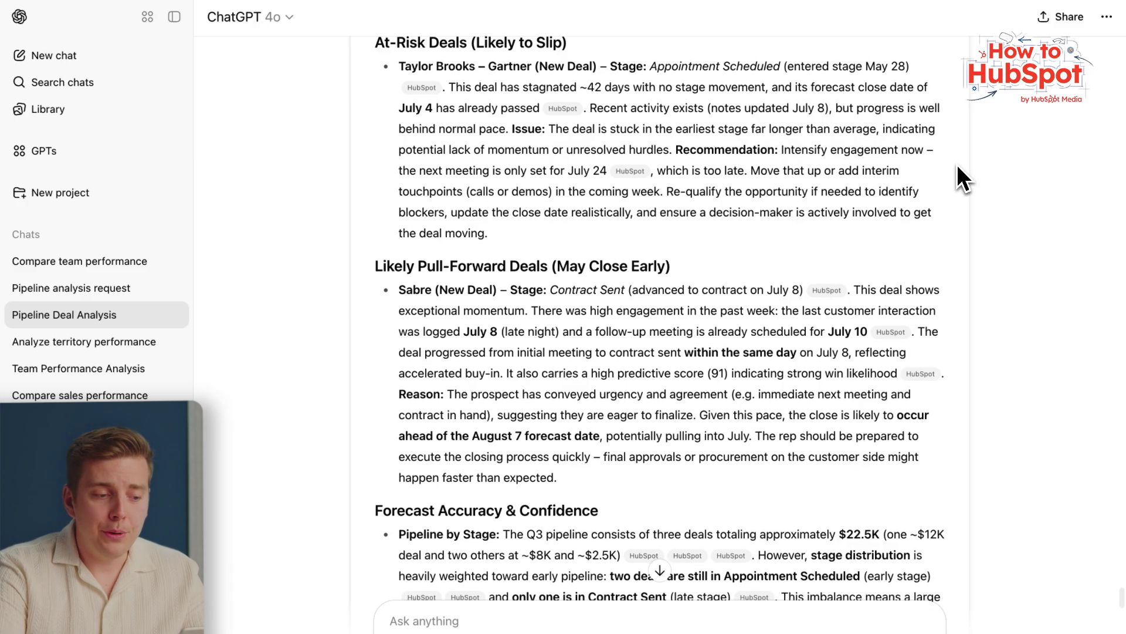
scroll(962, 177, down, 2)
scroll(939, 200, down, 10)
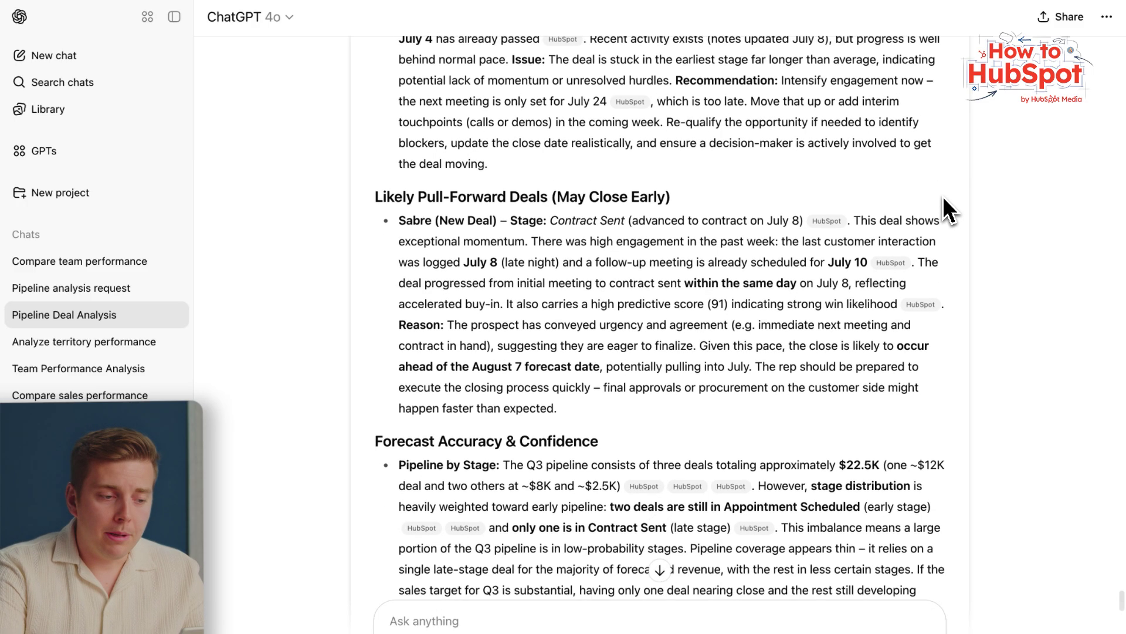
scroll(945, 195, down, 2)
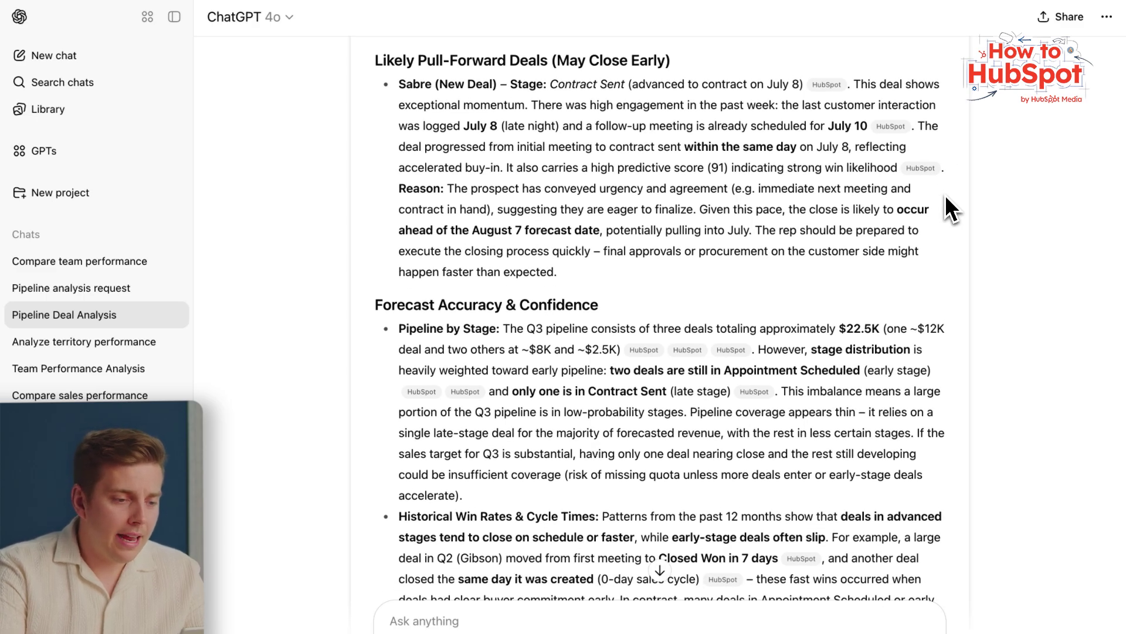
scroll(950, 195, down, 12)
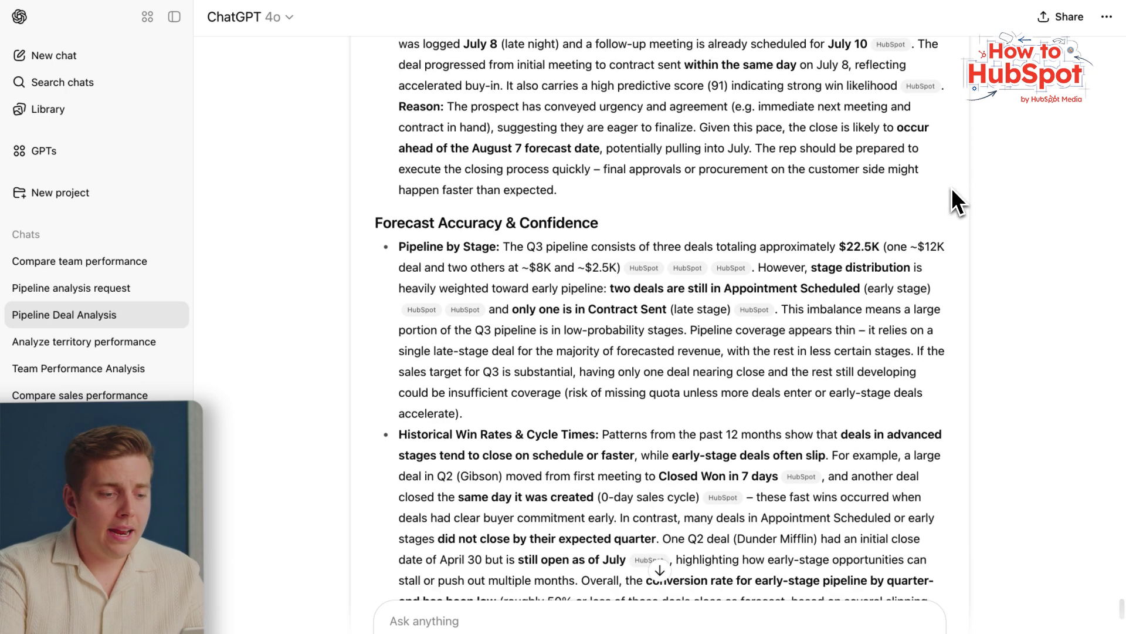